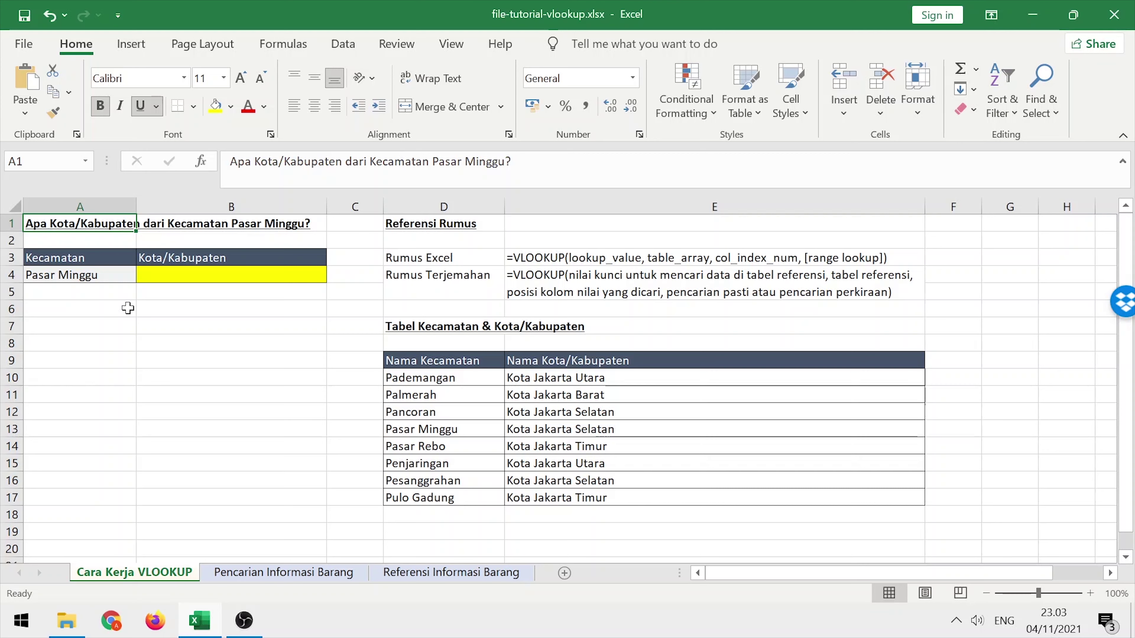
Enter =VLOOKUP(A4,$D$9:$E$17,2,FALSE) in cell B4 of the Cara Kerja VLOOKUP sheet to find the Kota/Kabupaten of Pasar Minggu.
{"action": "left_click", "coordinate": [149, 276]}
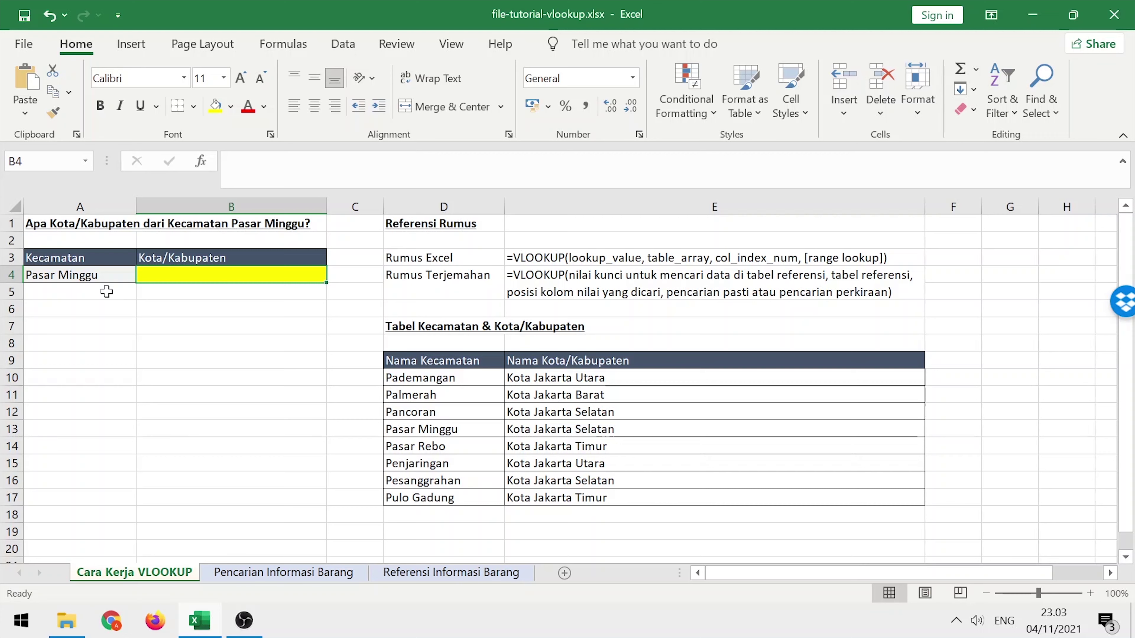
{"action": "type", "text": "=vl"}
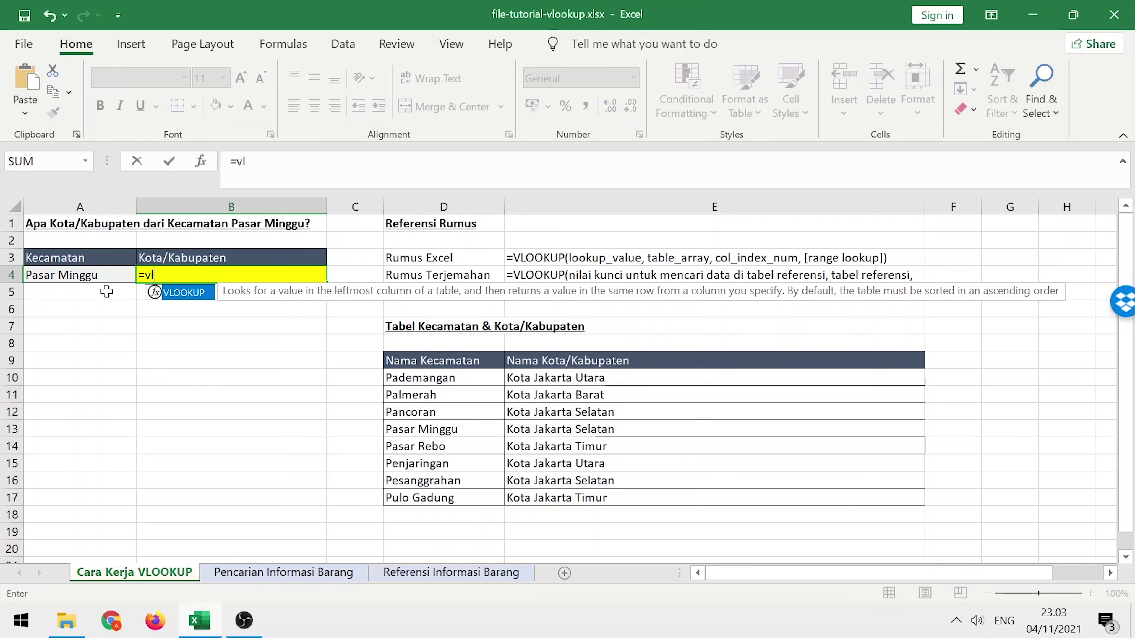
{"action": "type", "text": "ookup("}
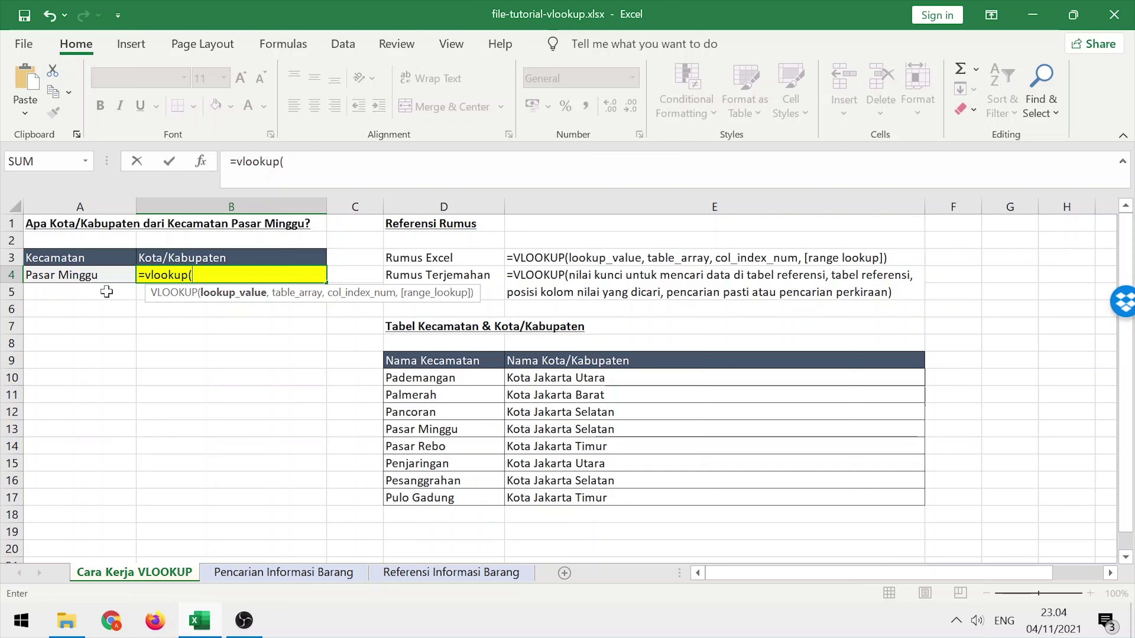
{"action": "left_click", "coordinate": [97, 274]}
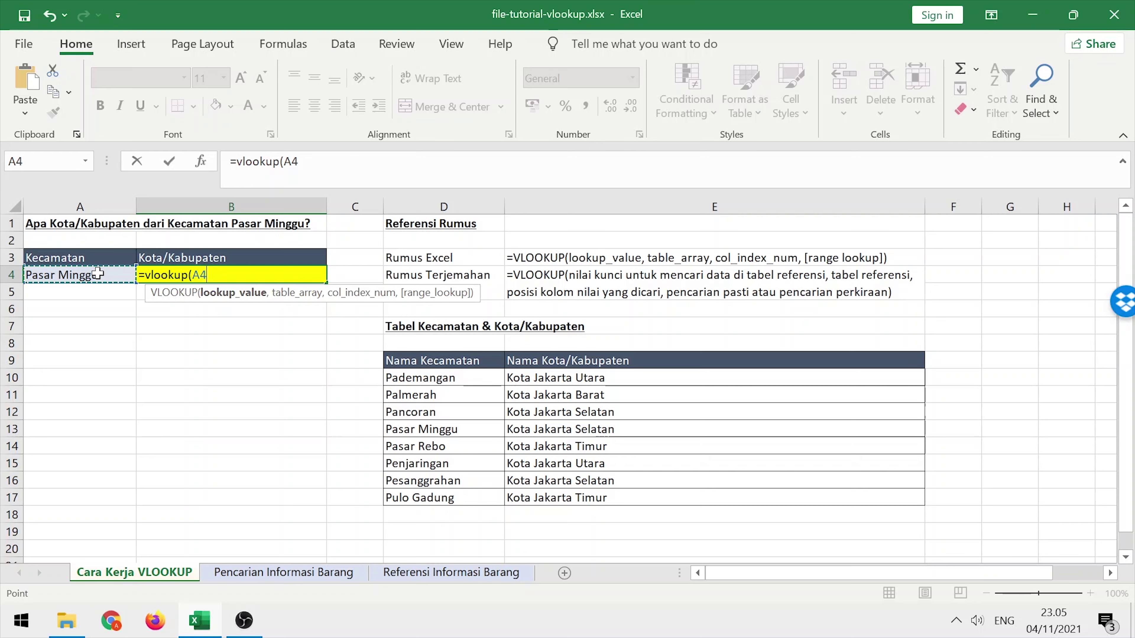
{"action": "type", "text": ","}
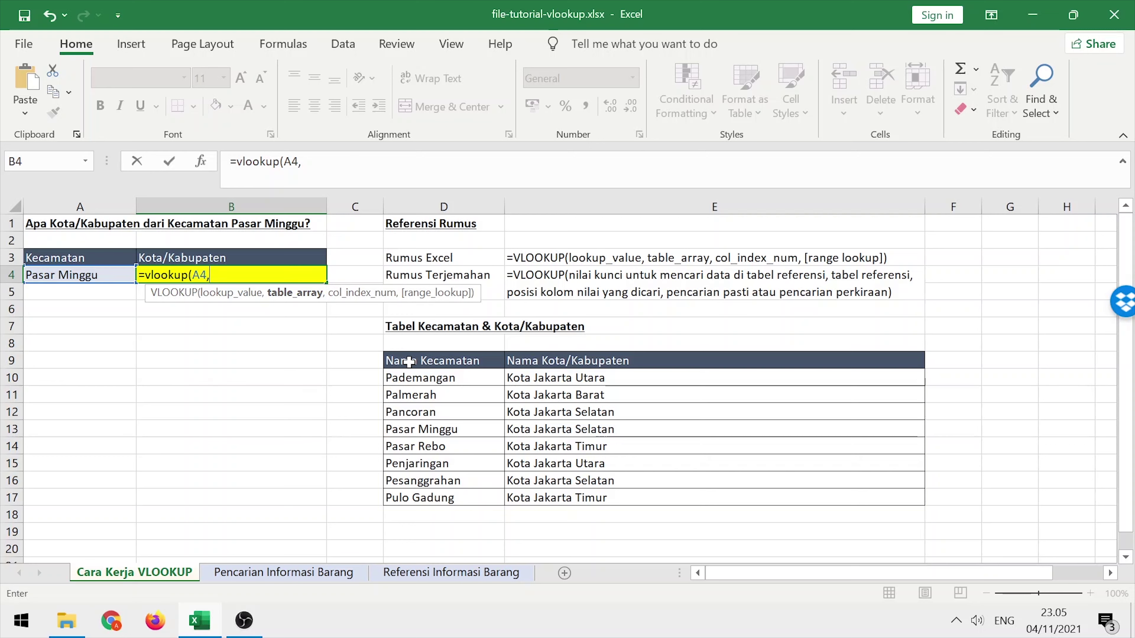
{"action": "left_click_drag", "start_coordinate": [397, 360], "coordinate": [588, 498]}
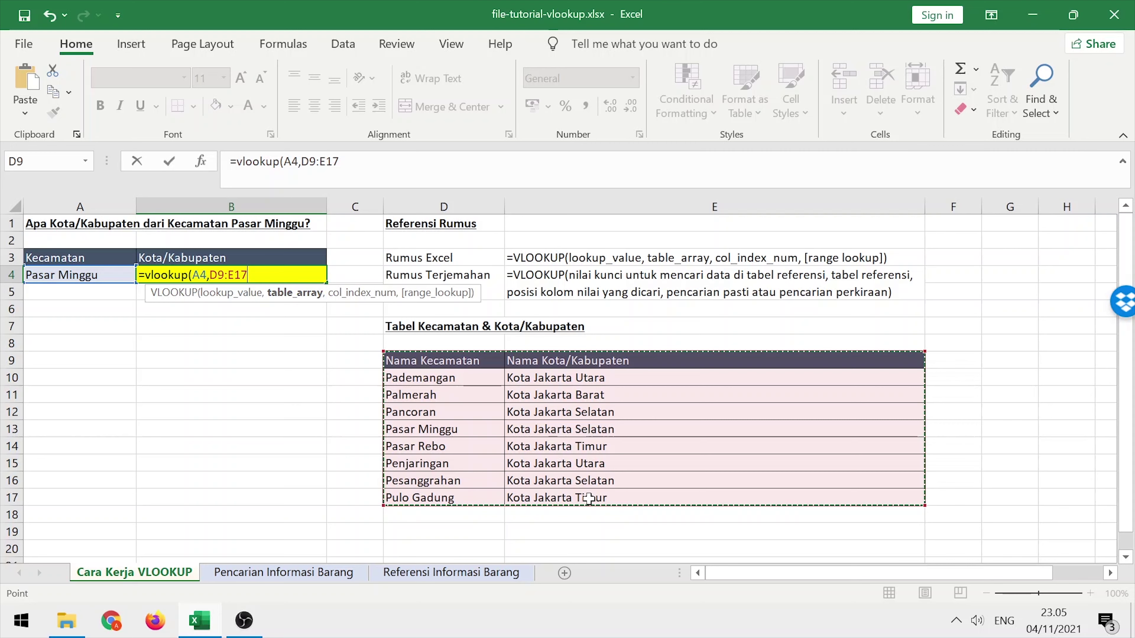
{"action": "key", "text": "F4"}
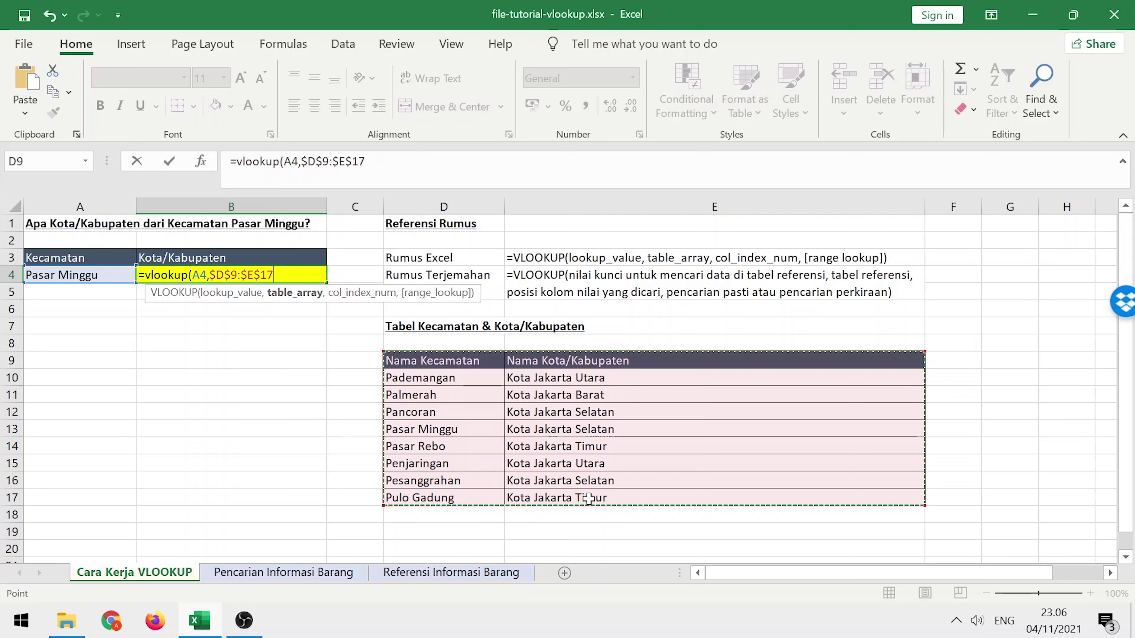
{"action": "type", "text": ","}
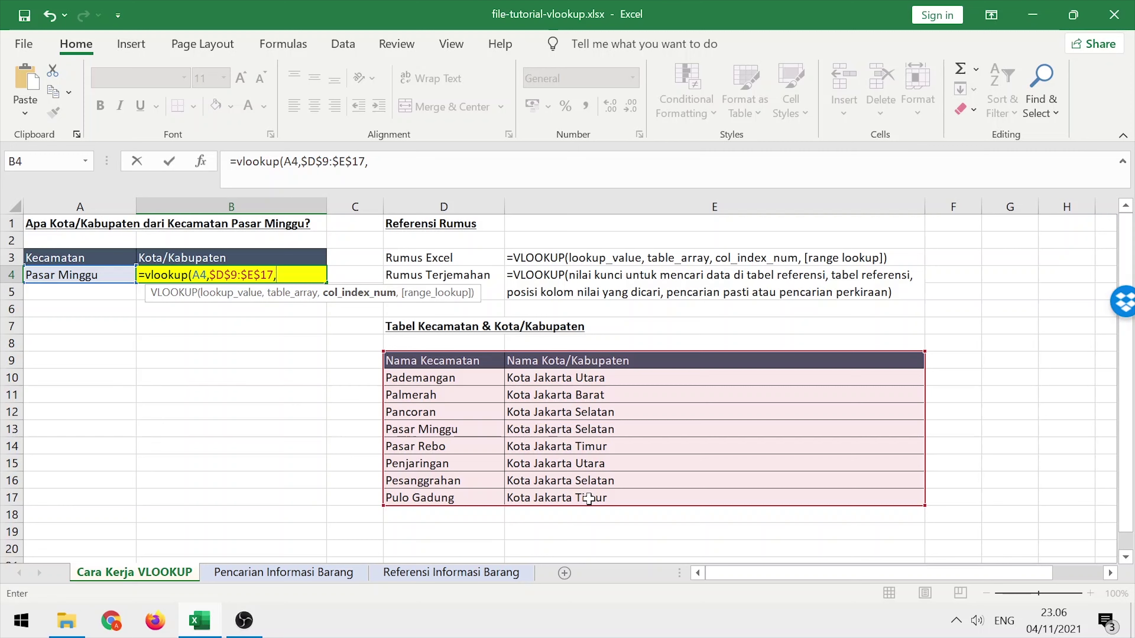
{"action": "type", "text": "2,"}
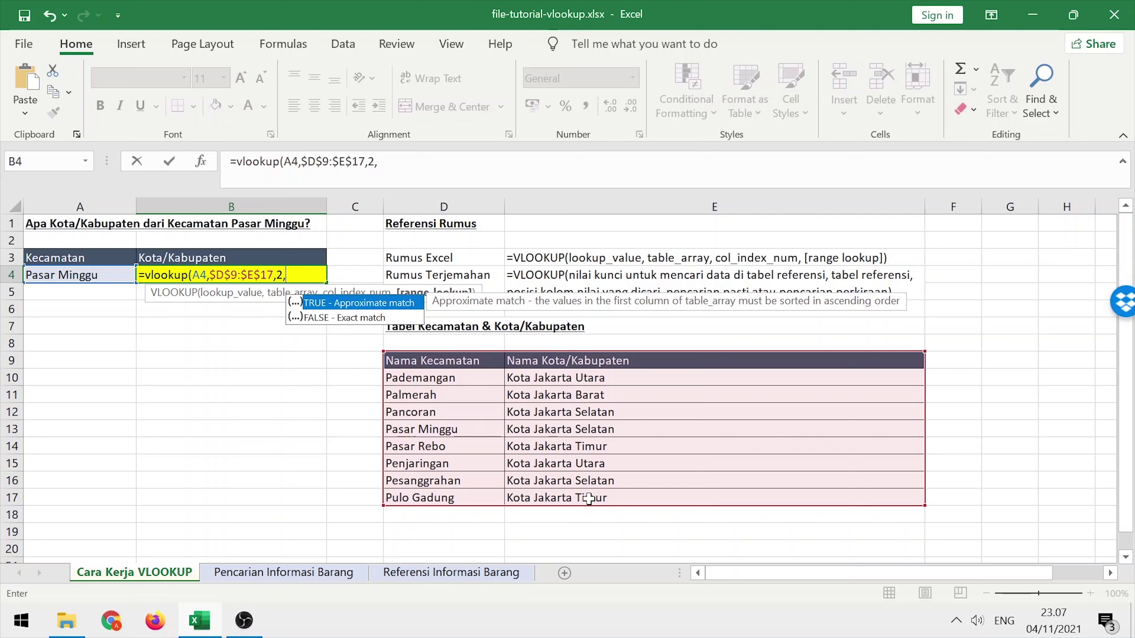
{"action": "type", "text": "false)"}
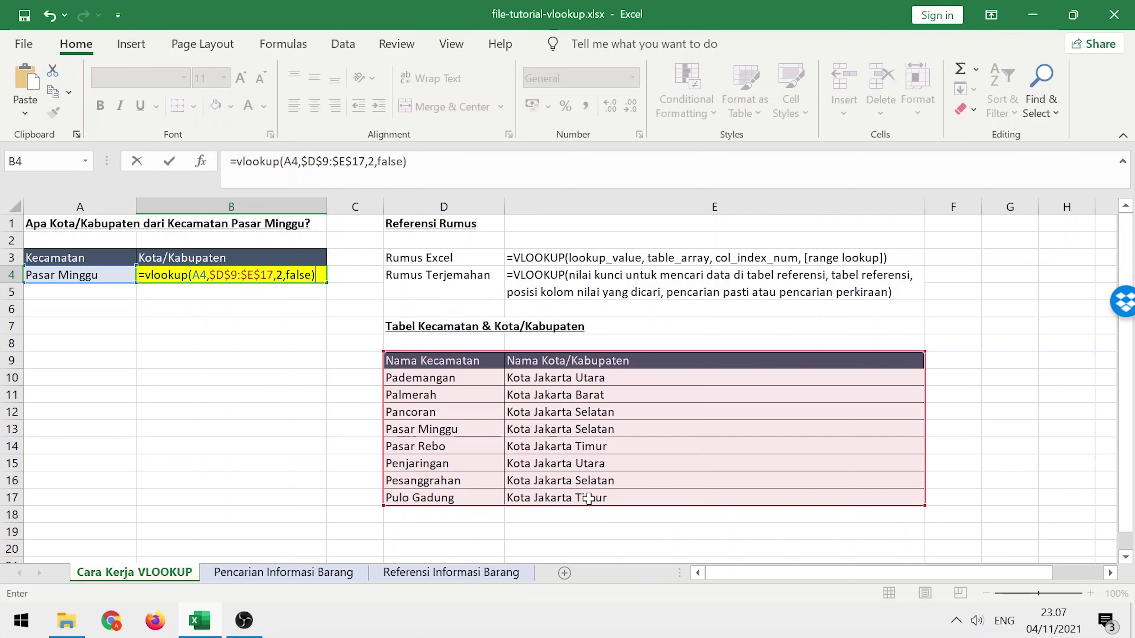
{"action": "key", "text": "Return"}
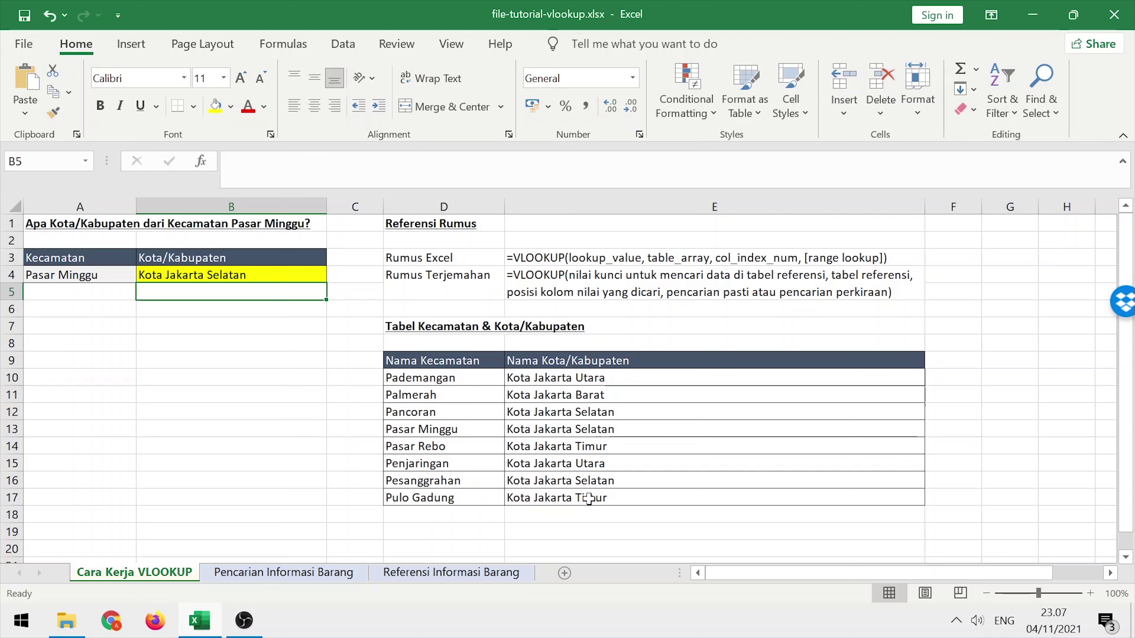
{"action": "key", "text": "Up"}
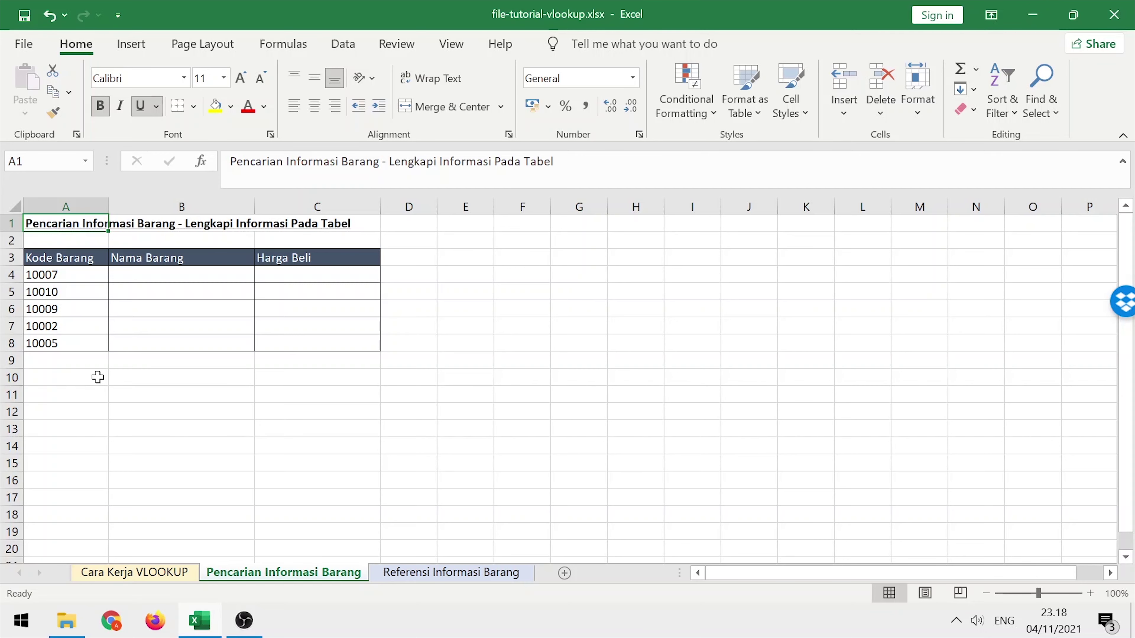
View the Referensi Informasi Barang sheet, then start a VLOOKUP in B4 of Pencarian Informasi Barang with A4 as the lookup value.
{"action": "left_click", "coordinate": [429, 574]}
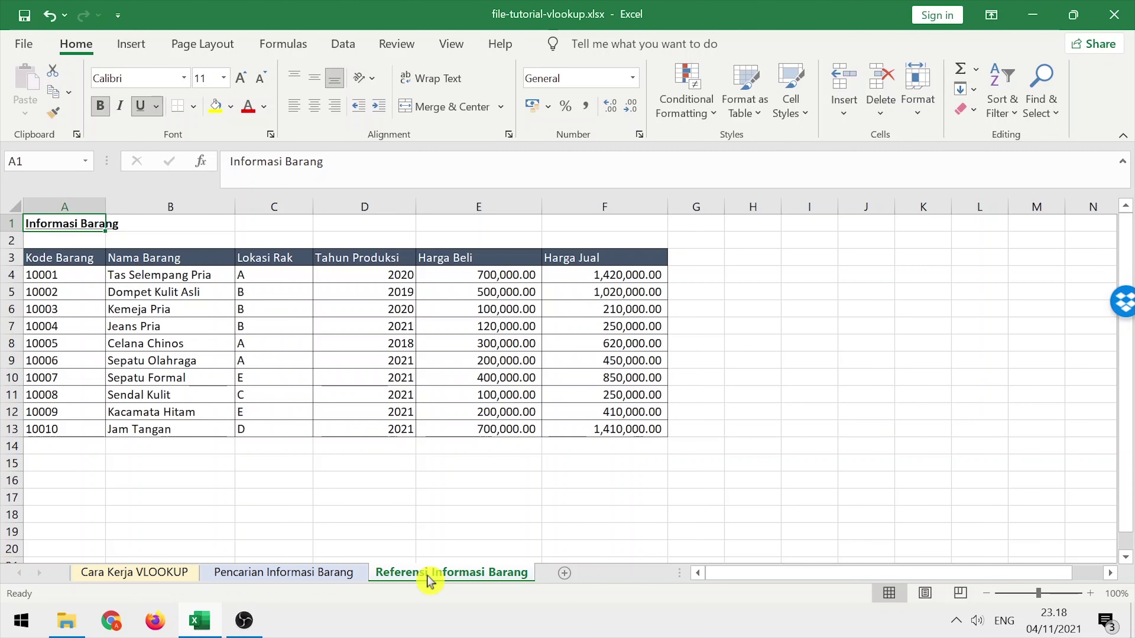
{"action": "left_click", "coordinate": [331, 579]}
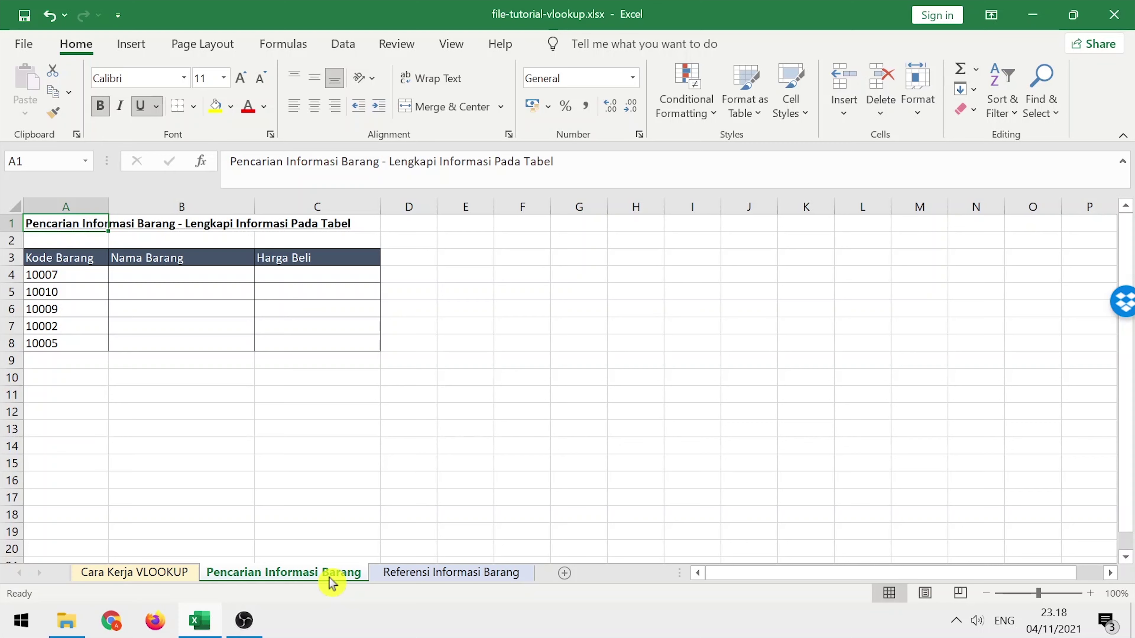
{"action": "left_click", "coordinate": [199, 270]}
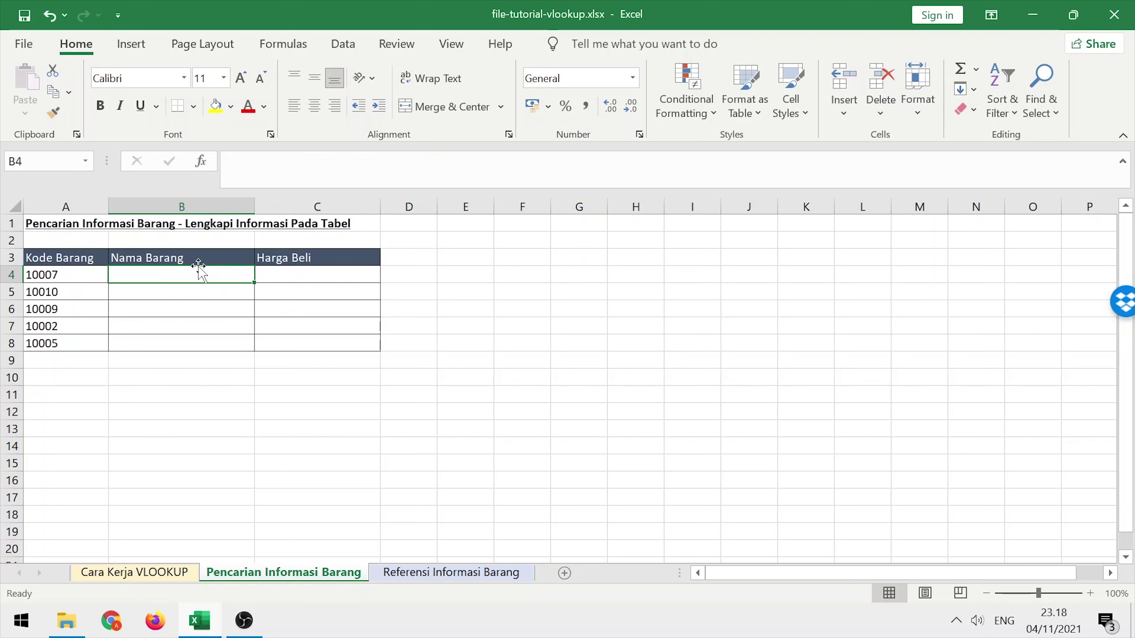
{"action": "type", "text": "=vlook"}
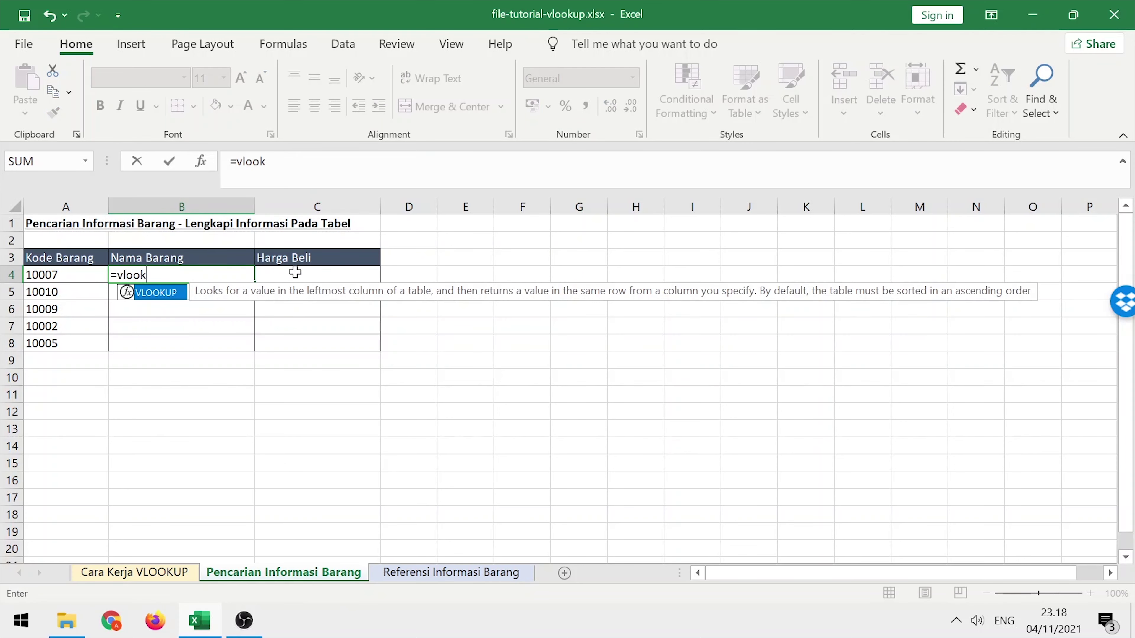
{"action": "type", "text": "up("}
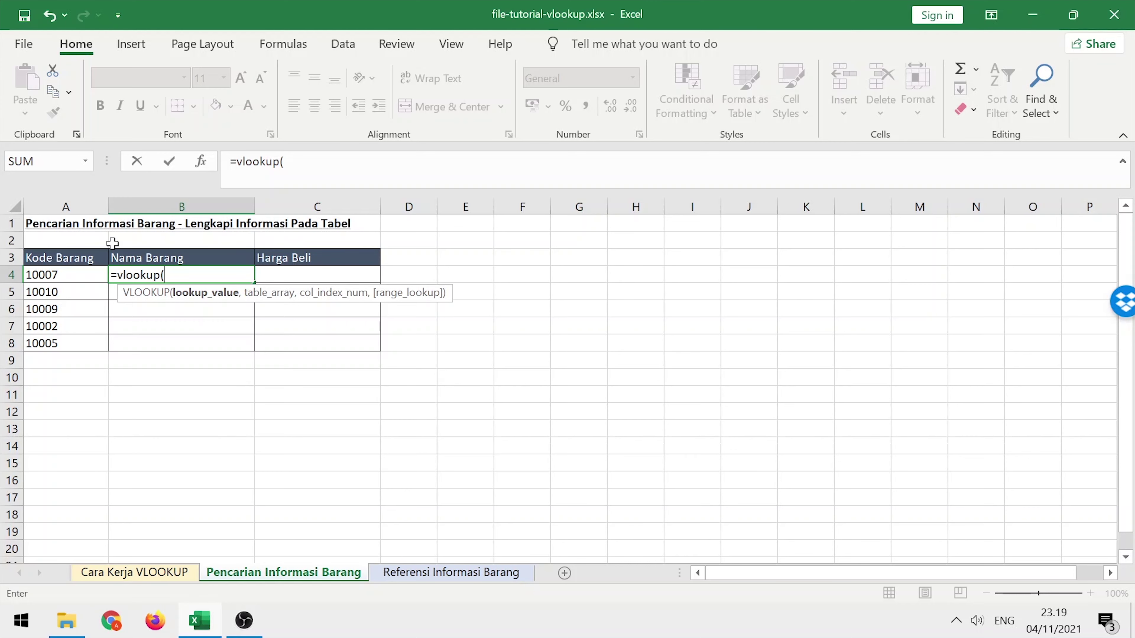
{"action": "left_click", "coordinate": [53, 272]}
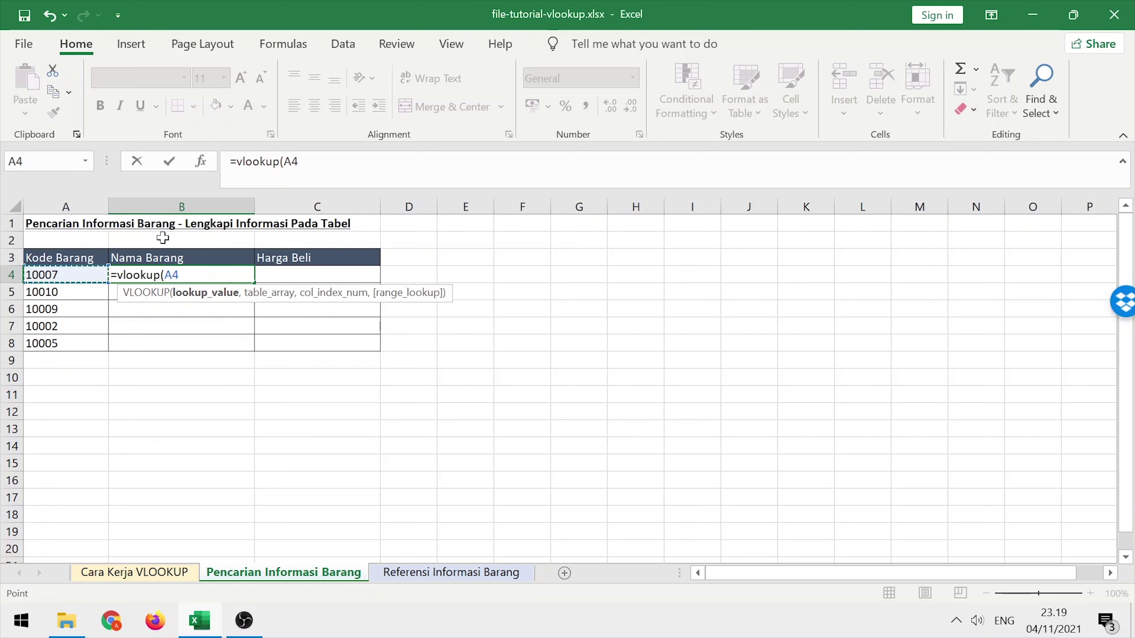
{"action": "type", "text": ","}
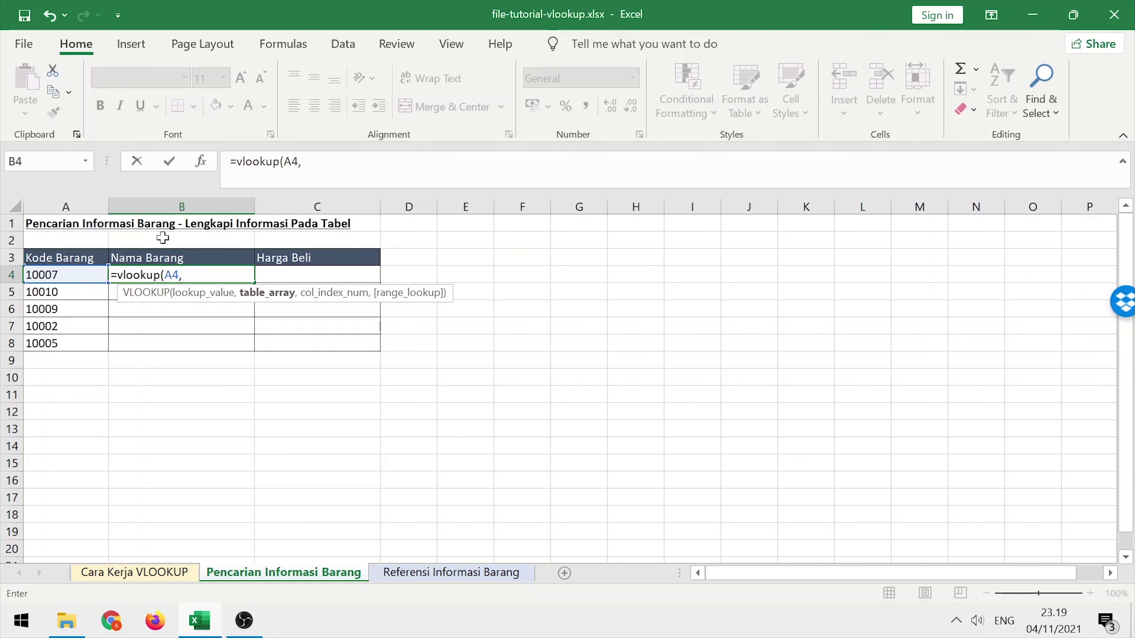
Complete the Nama Barang VLOOKUP with the absolute range $A$3:$F$13 from the Referensi Informasi Barang sheet, column index 2 and FALSE.
{"action": "left_click", "coordinate": [436, 572]}
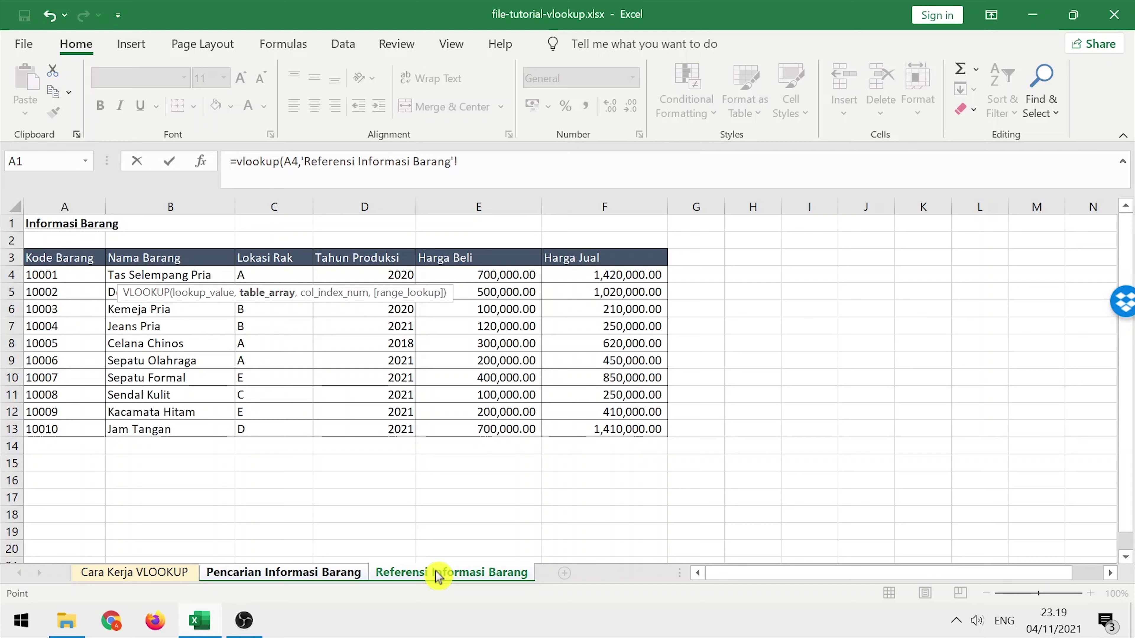
{"action": "left_click_drag", "start_coordinate": [51, 258], "coordinate": [598, 430]}
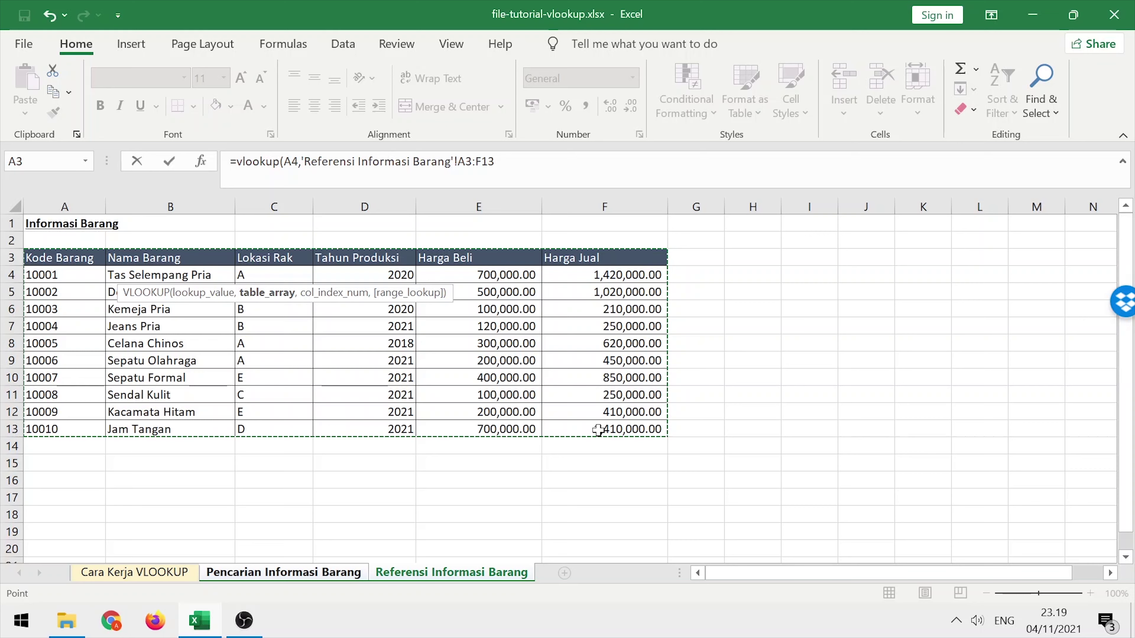
{"action": "key", "text": "F4"}
{"action": "type", "text": ","}
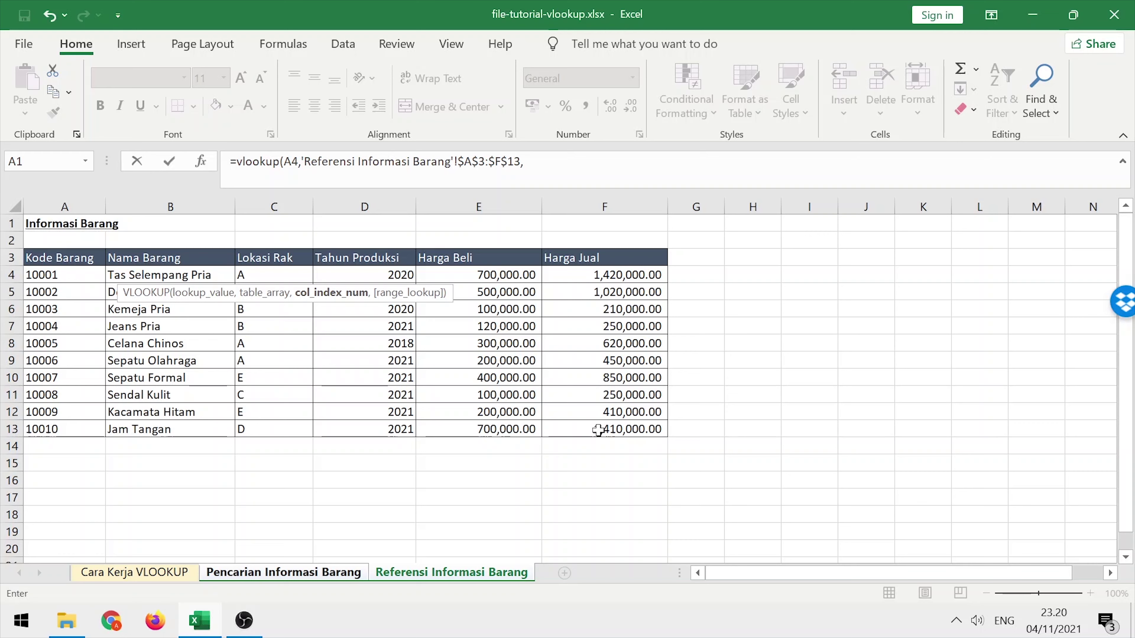
{"action": "type", "text": "2,"}
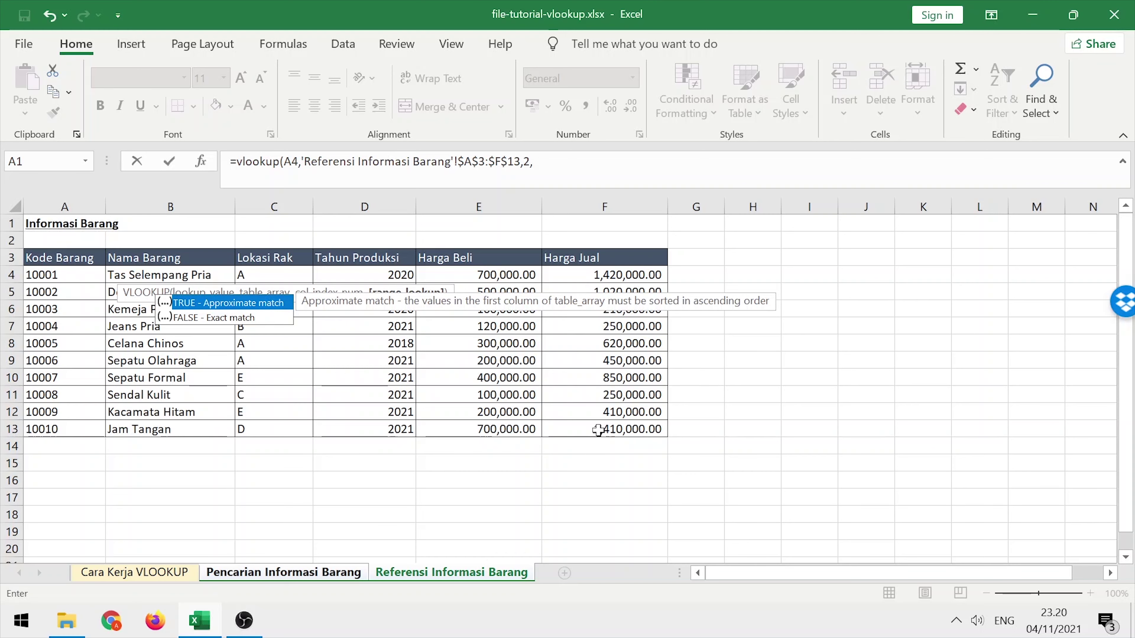
{"action": "type", "text": "false)"}
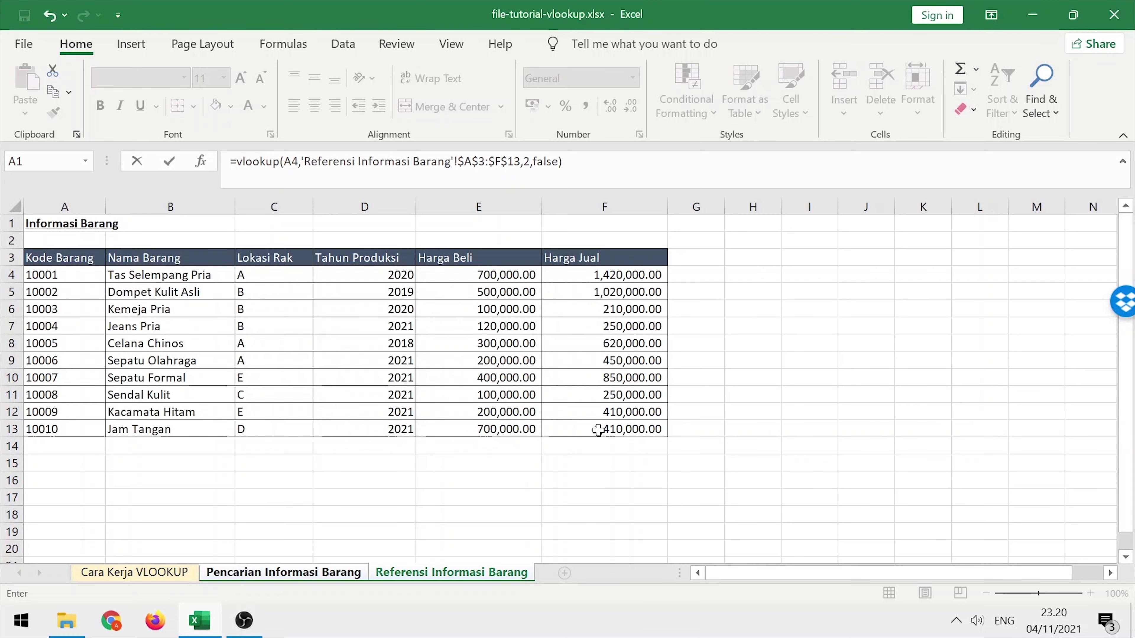
{"action": "key", "text": "Return"}
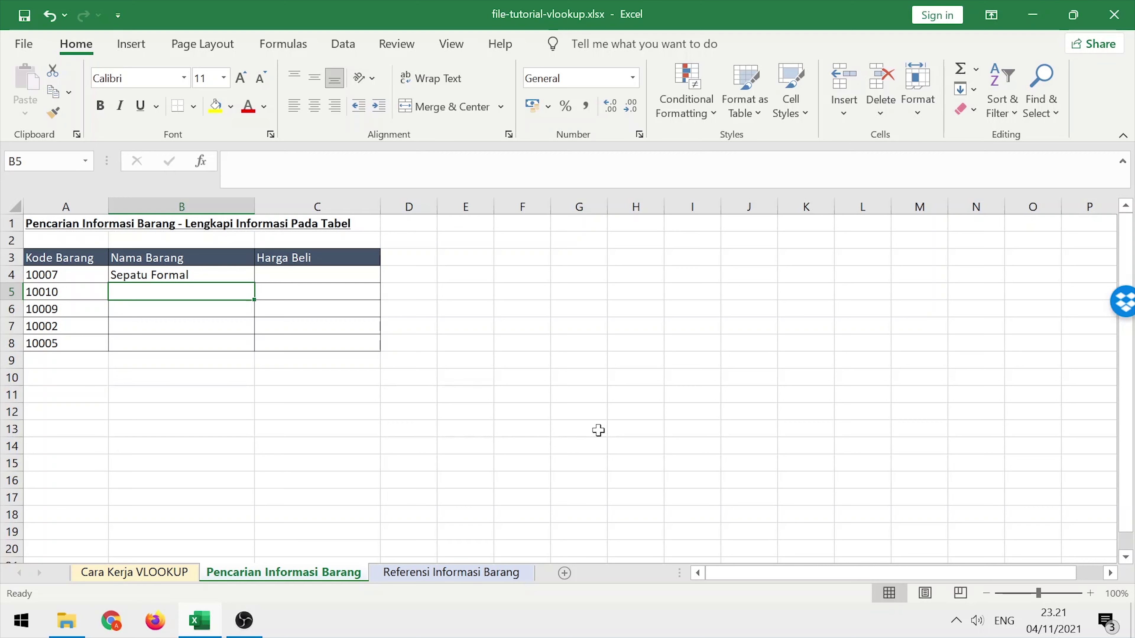
Copy the Nama Barang formula from B4 down through B8, and check item code 10010 on the Referensi Informasi Barang sheet.
{"action": "key", "text": "Up"}
{"action": "key", "text": "ctrl+c"}
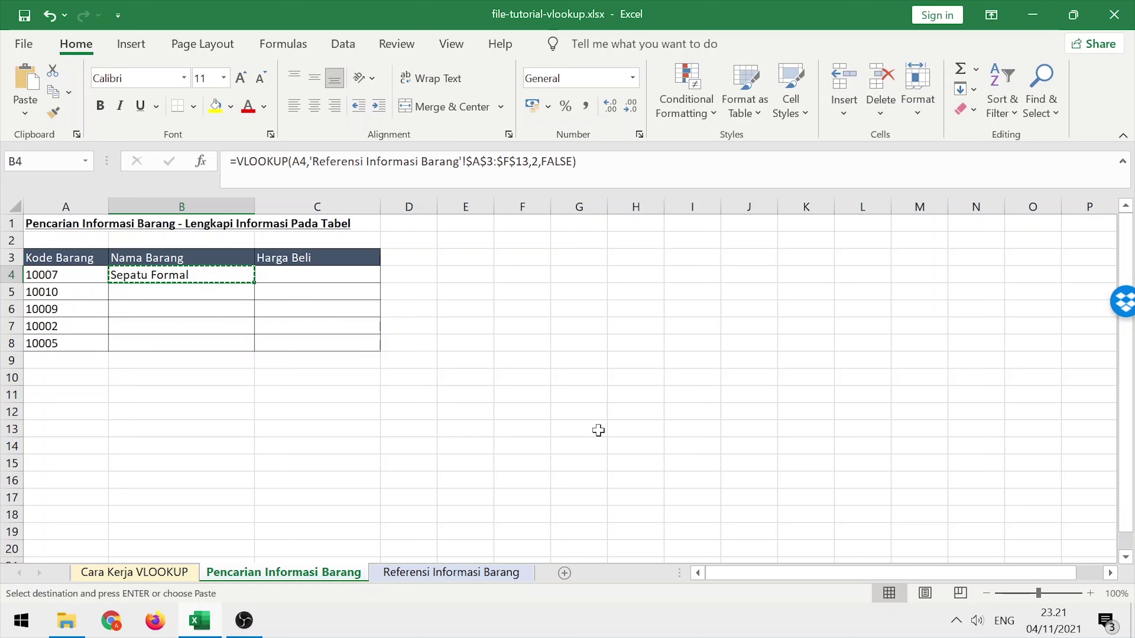
{"action": "key", "text": "shift+Down"}
{"action": "key", "text": "shift+Down"}
{"action": "key", "text": "shift+Down"}
{"action": "key", "text": "shift+Down"}
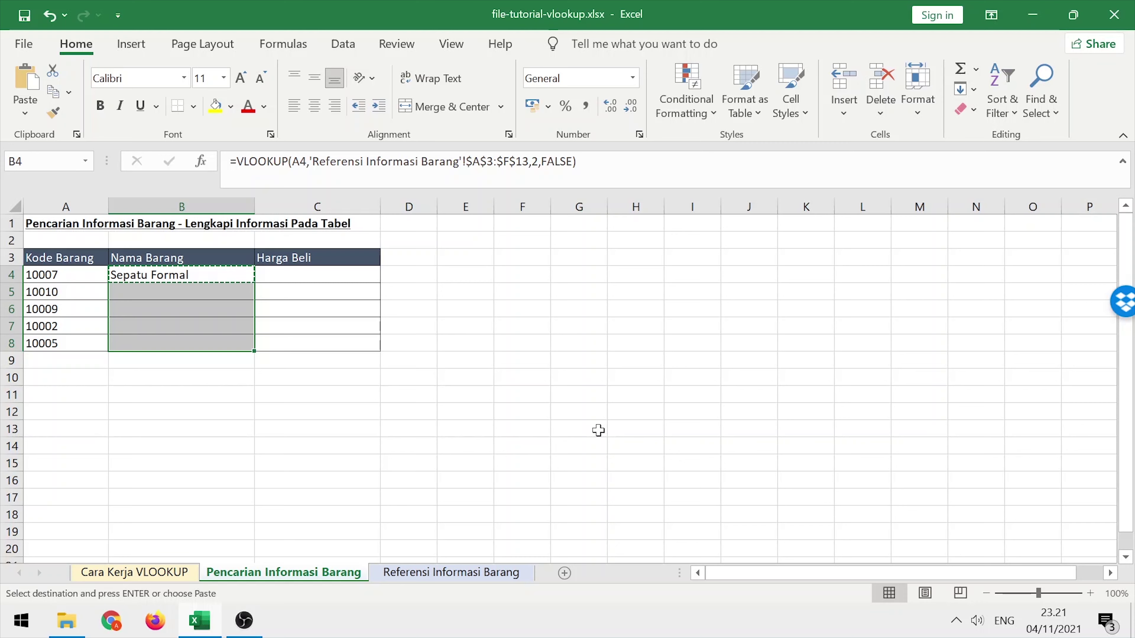
{"action": "key", "text": "ctrl+v"}
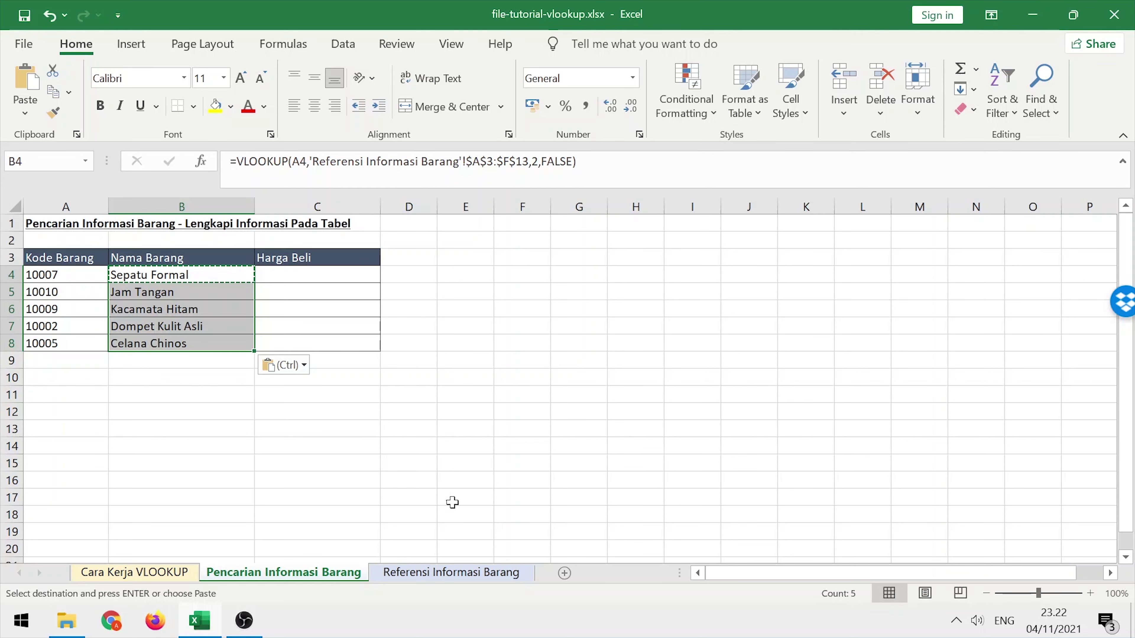
{"action": "left_click", "coordinate": [439, 574]}
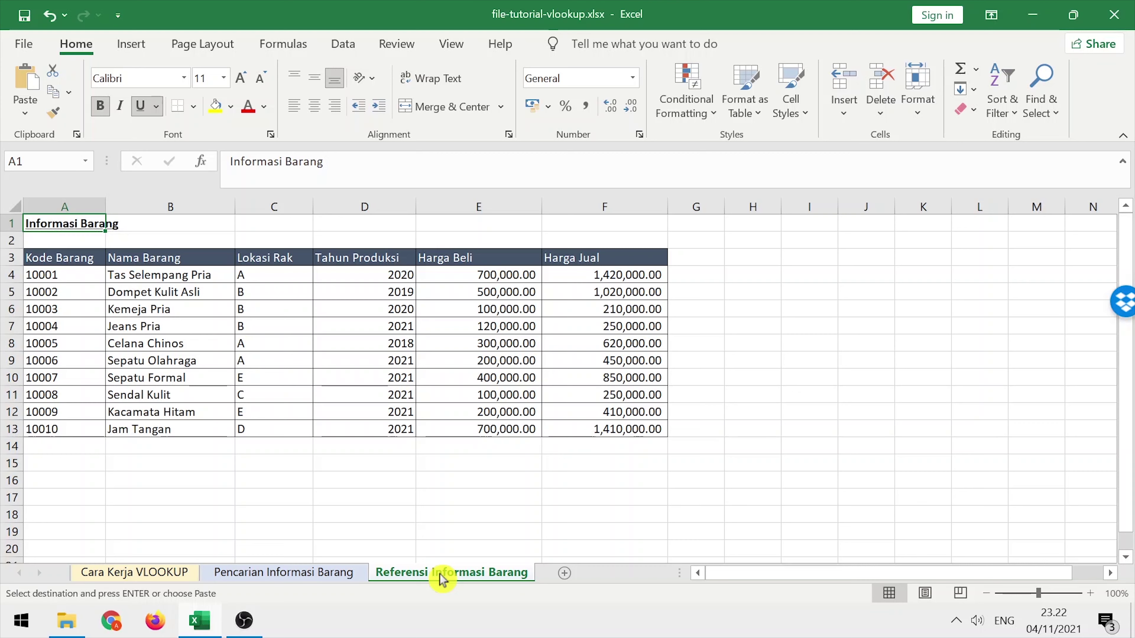
{"action": "left_click", "coordinate": [51, 426]}
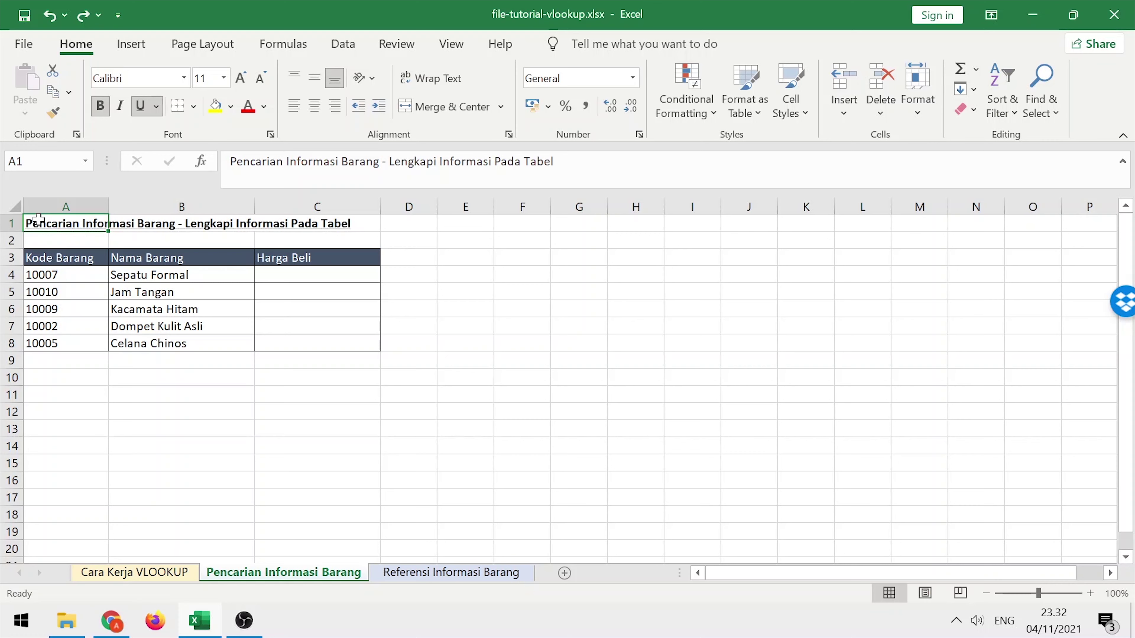
Start a VLOOKUP in C4 under Harga Beli on the Pencarian Informasi Barang sheet, with A4 as the lookup value.
{"action": "left_click", "coordinate": [279, 275]}
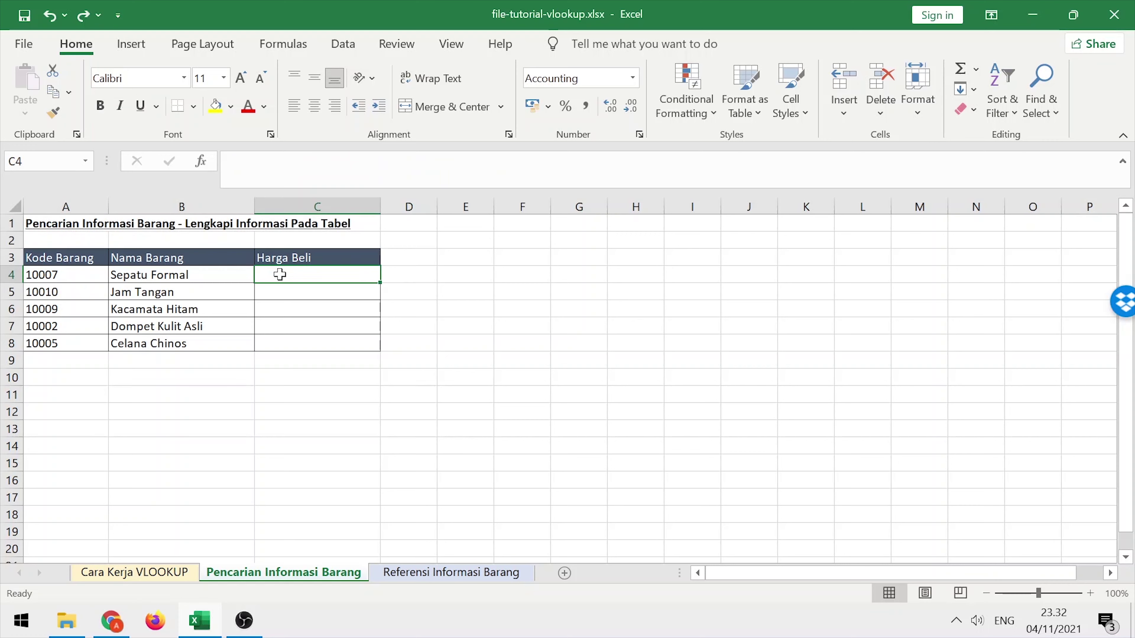
{"action": "type", "text": "=vlo"}
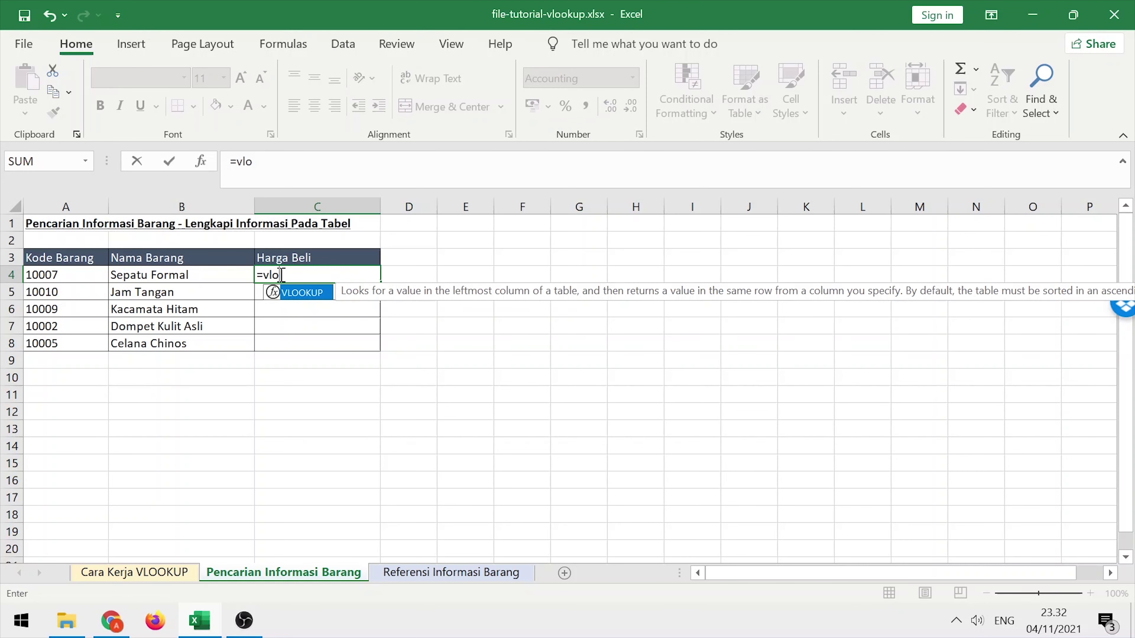
{"action": "type", "text": "okup("}
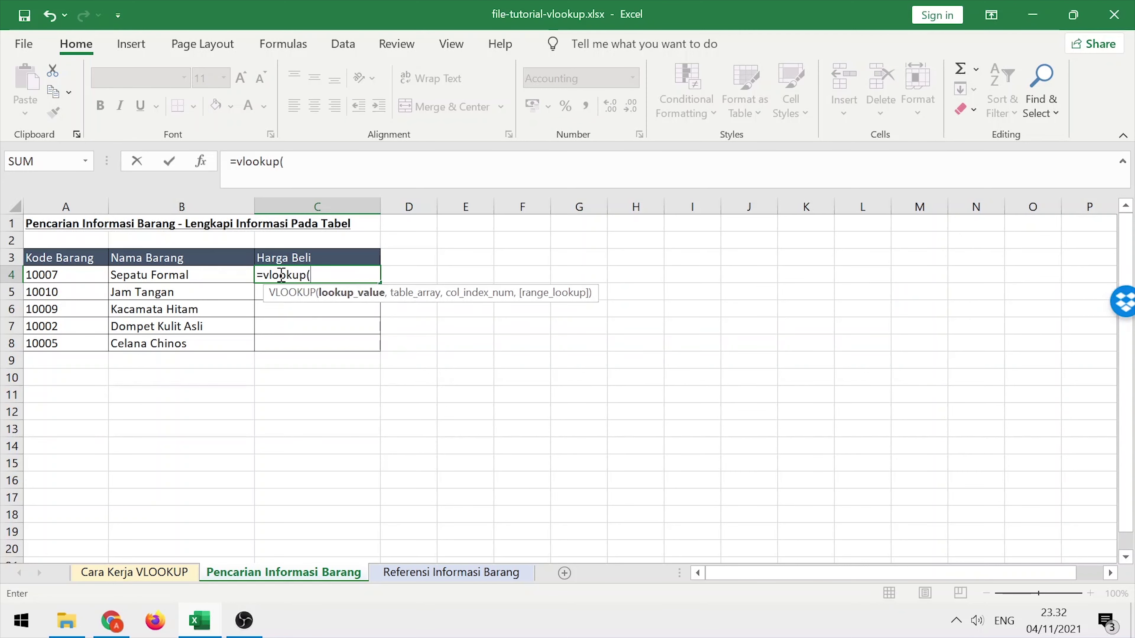
{"action": "left_click", "coordinate": [44, 275]}
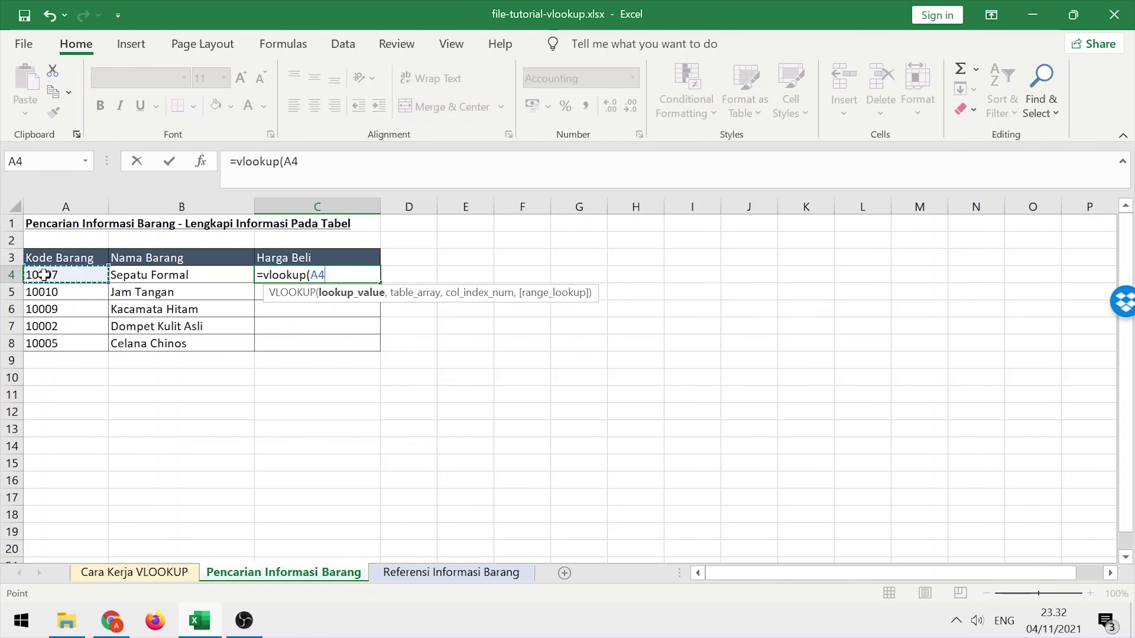
{"action": "type", "text": ","}
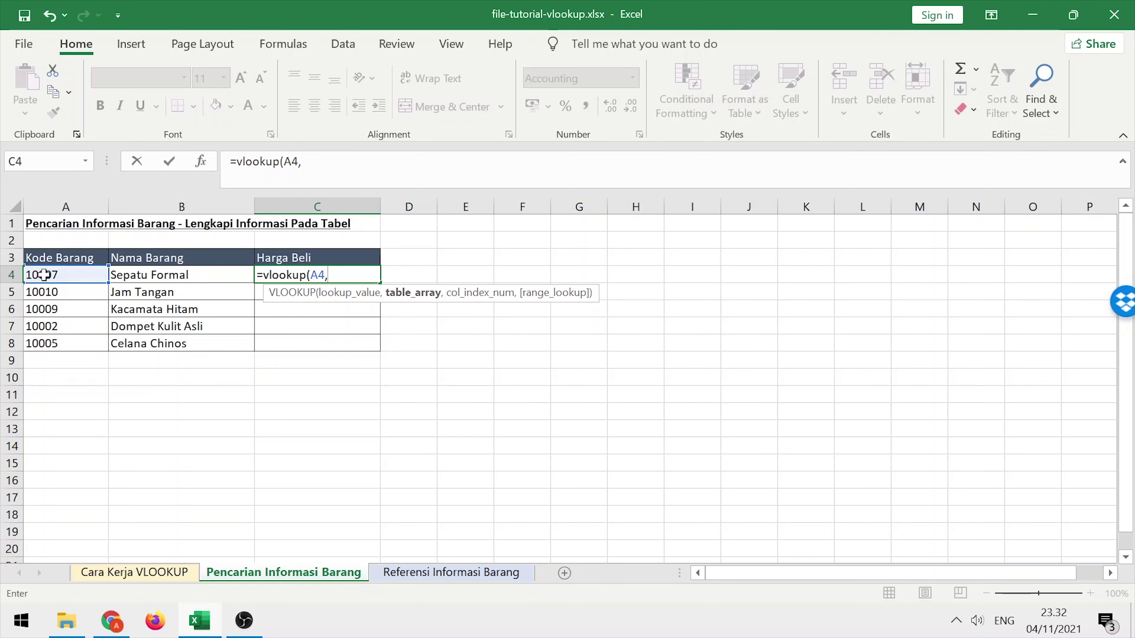
Complete the Harga Beli VLOOKUP with the relative range A3:F13 from the Referensi Informasi Barang sheet, column index 5 and FALSE.
{"action": "left_click", "coordinate": [451, 574]}
{"action": "left_click_drag", "start_coordinate": [36, 258], "coordinate": [577, 430]}
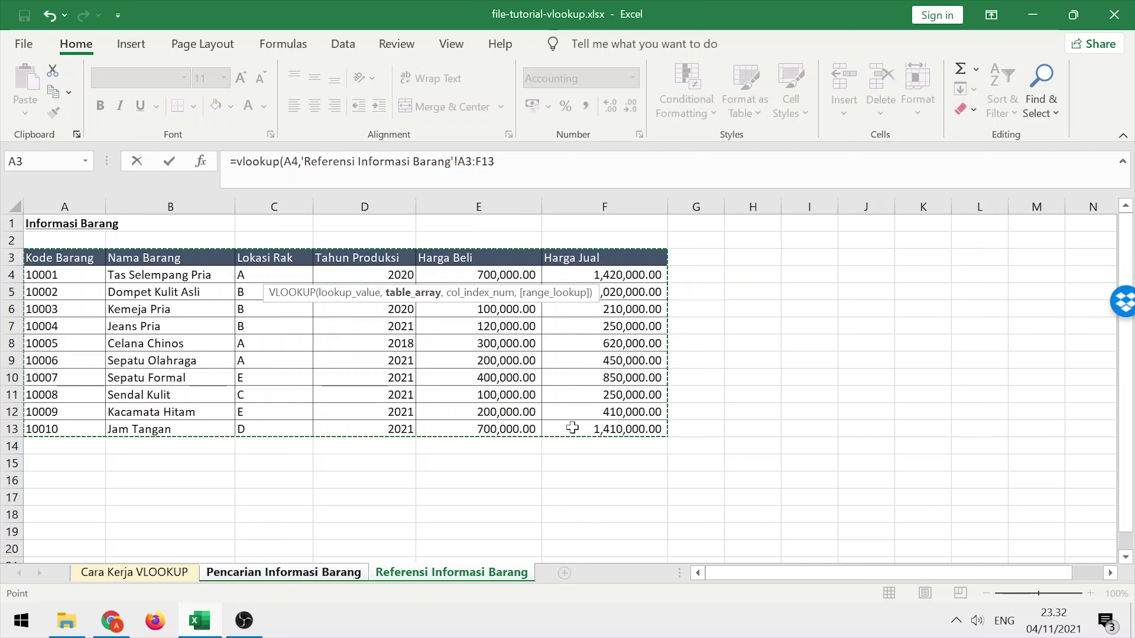
{"action": "type", "text": ","}
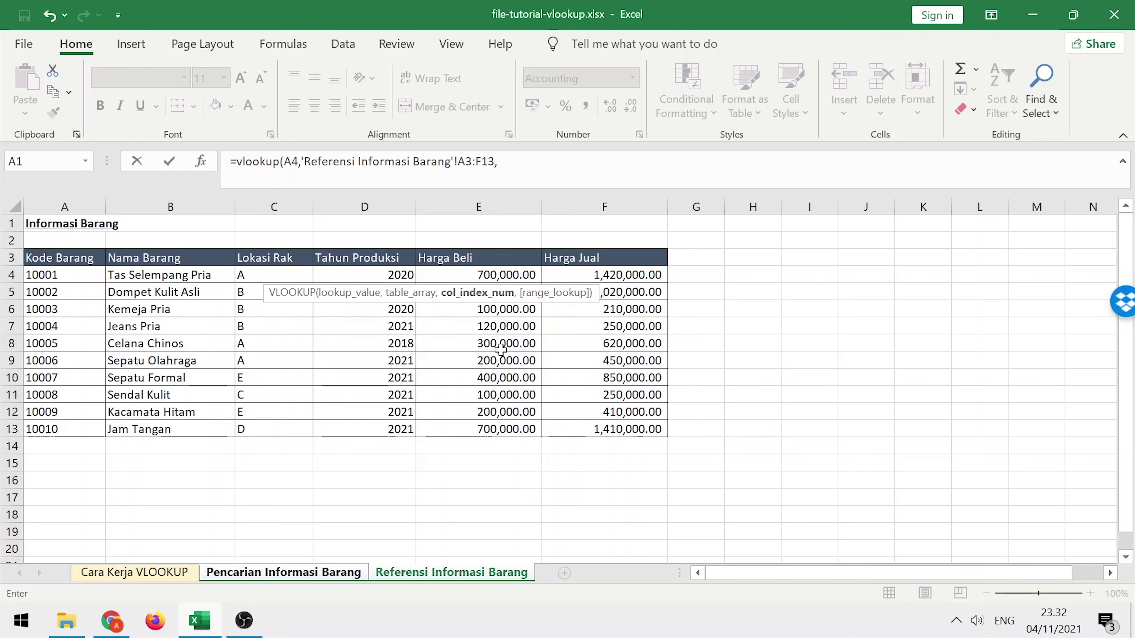
{"action": "type", "text": "5,"}
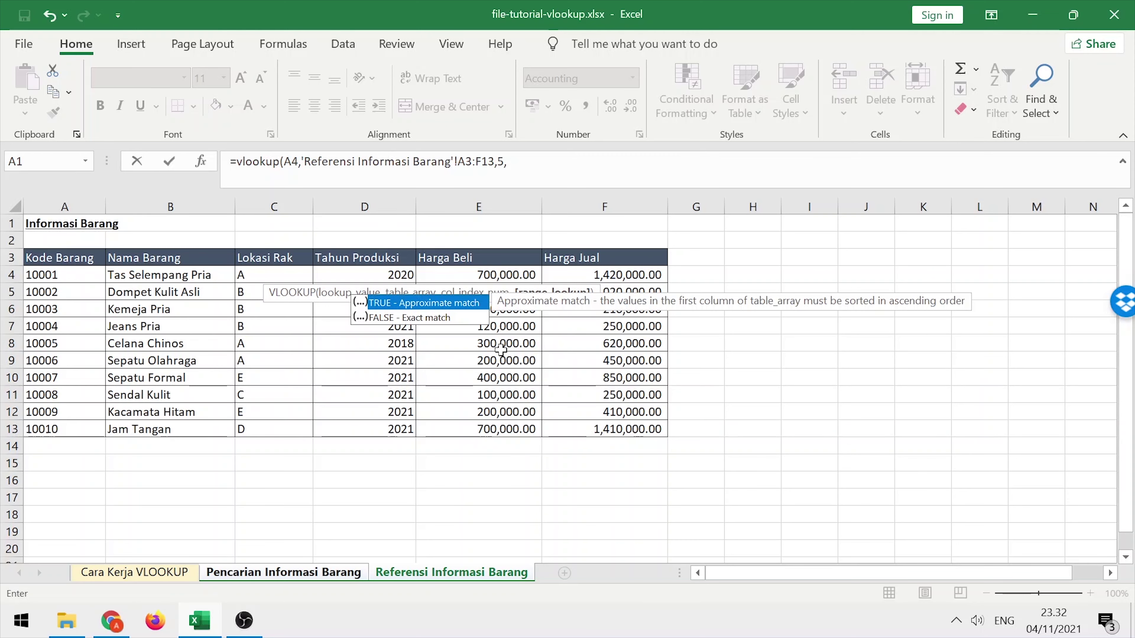
{"action": "type", "text": "false)"}
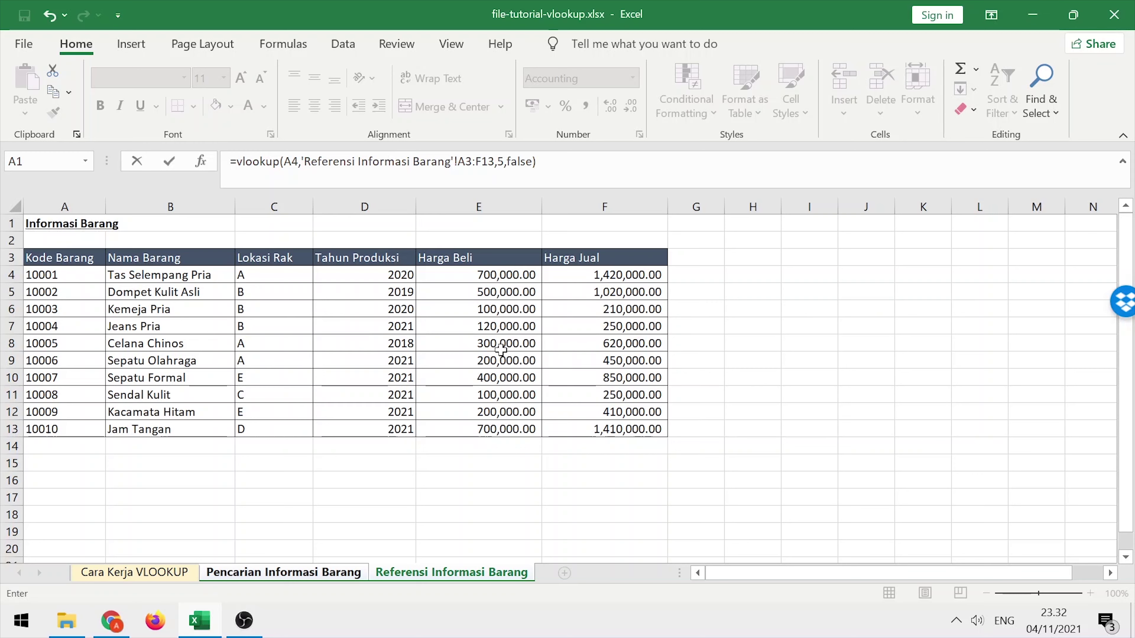
{"action": "key", "text": "Return"}
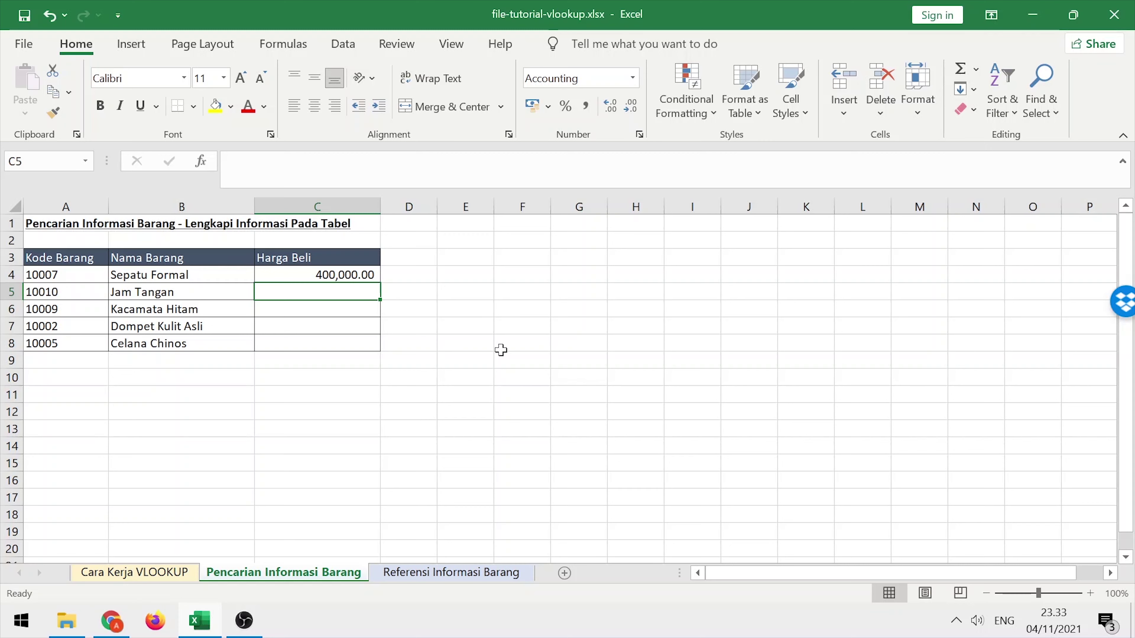
Copy the Harga Beli formula with its relative table range from C4 down through C8.
{"action": "key", "text": "Up"}
{"action": "key", "text": "ctrl+c"}
{"action": "key", "text": "shift+Down"}
{"action": "key", "text": "shift+Down"}
{"action": "key", "text": "shift+Down"}
{"action": "key", "text": "shift+Down"}
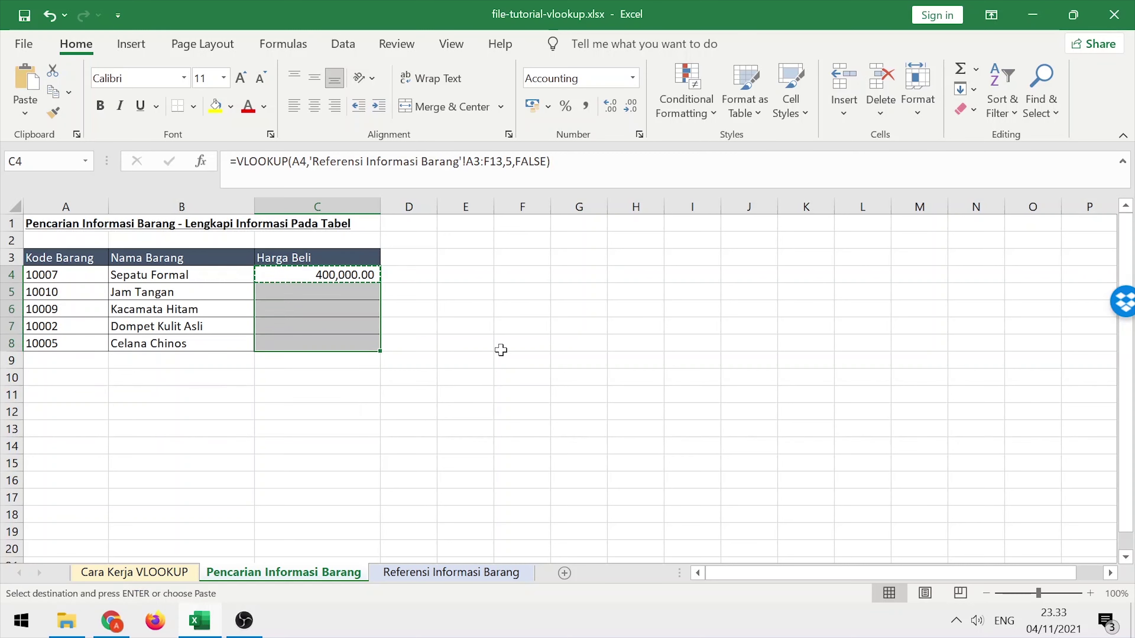
{"action": "key", "text": "ctrl+v"}
Compare the table ranges of the formulas in C4 and C7, and check item code 10002 on the Referensi Informasi Barang sheet.
{"action": "key", "text": "Up"}
{"action": "key", "text": "Down"}
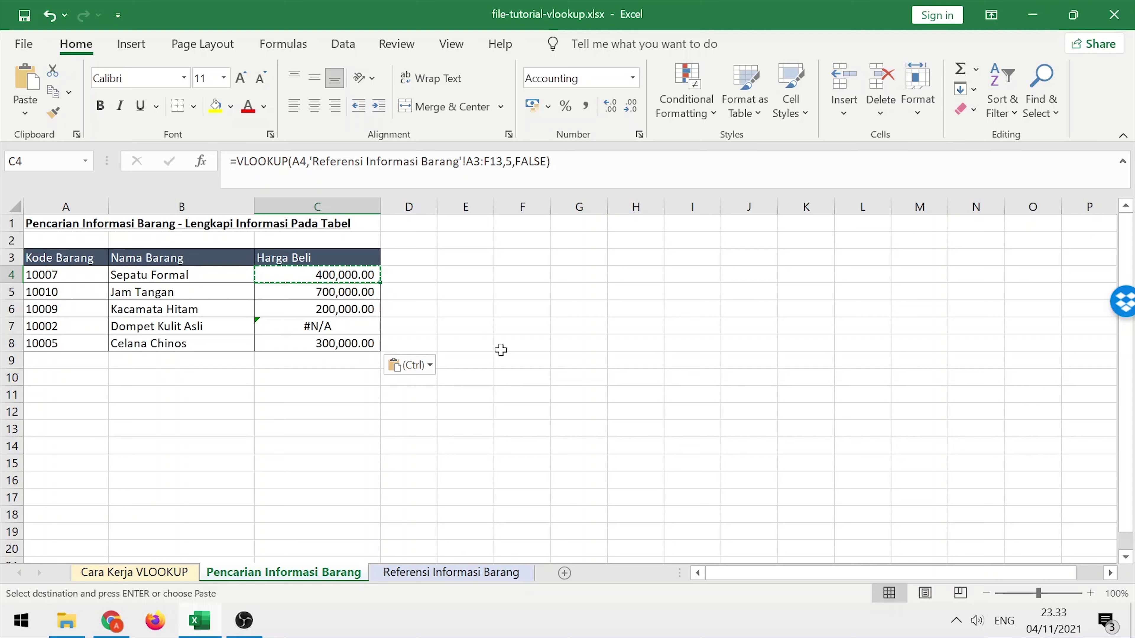
{"action": "key", "text": "Down"}
{"action": "key", "text": "Down"}
{"action": "key", "text": "Down"}
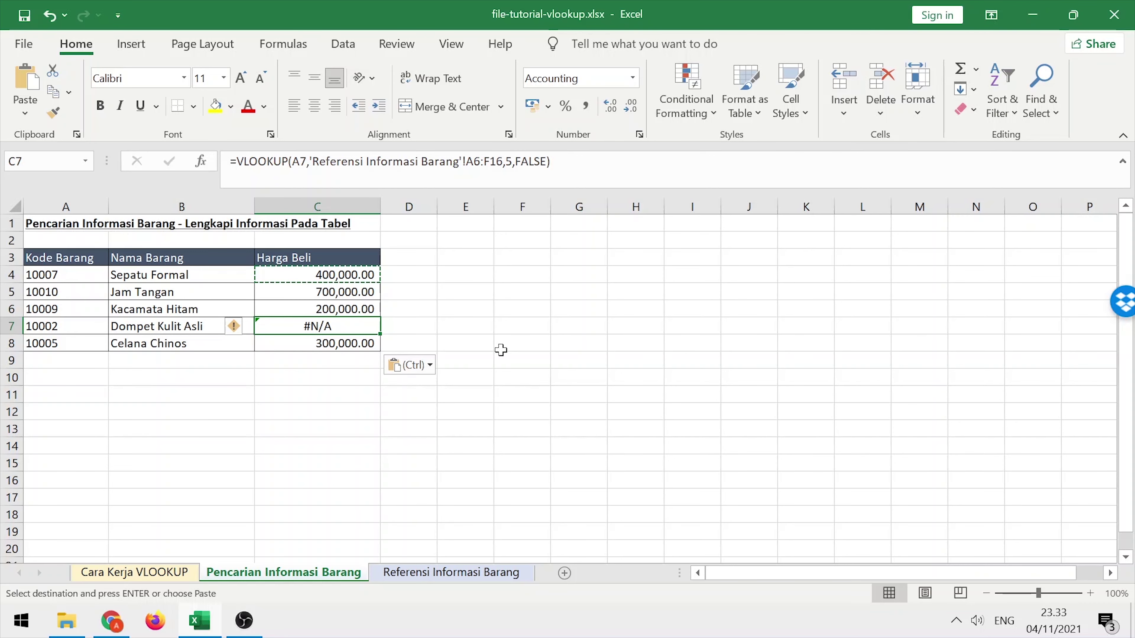
{"action": "left_click", "coordinate": [419, 574]}
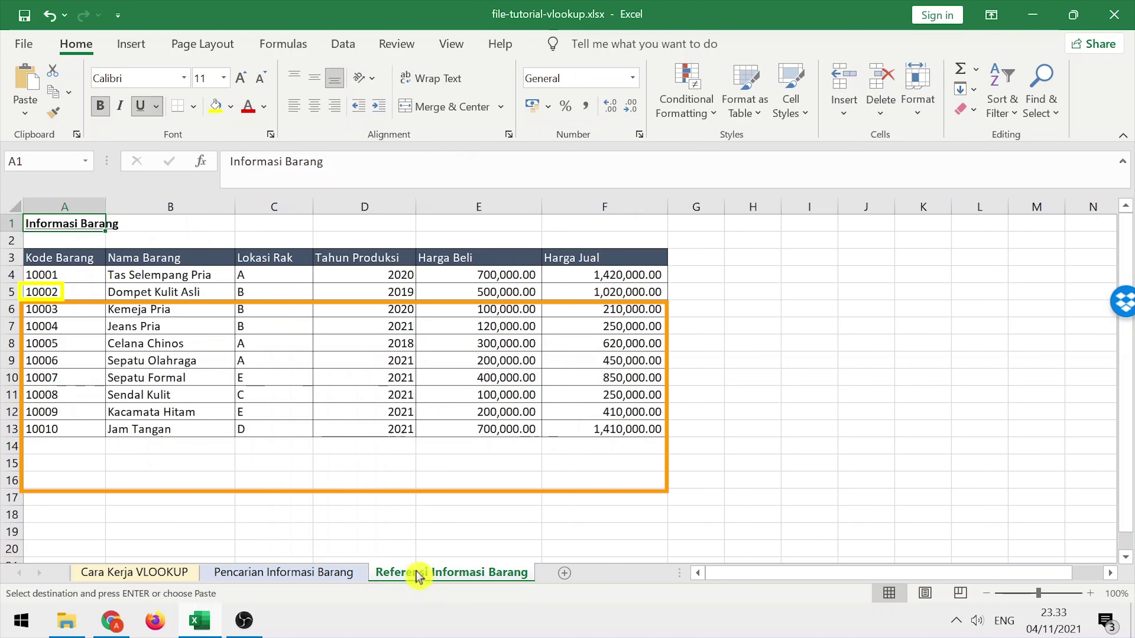
{"action": "left_click", "coordinate": [336, 579]}
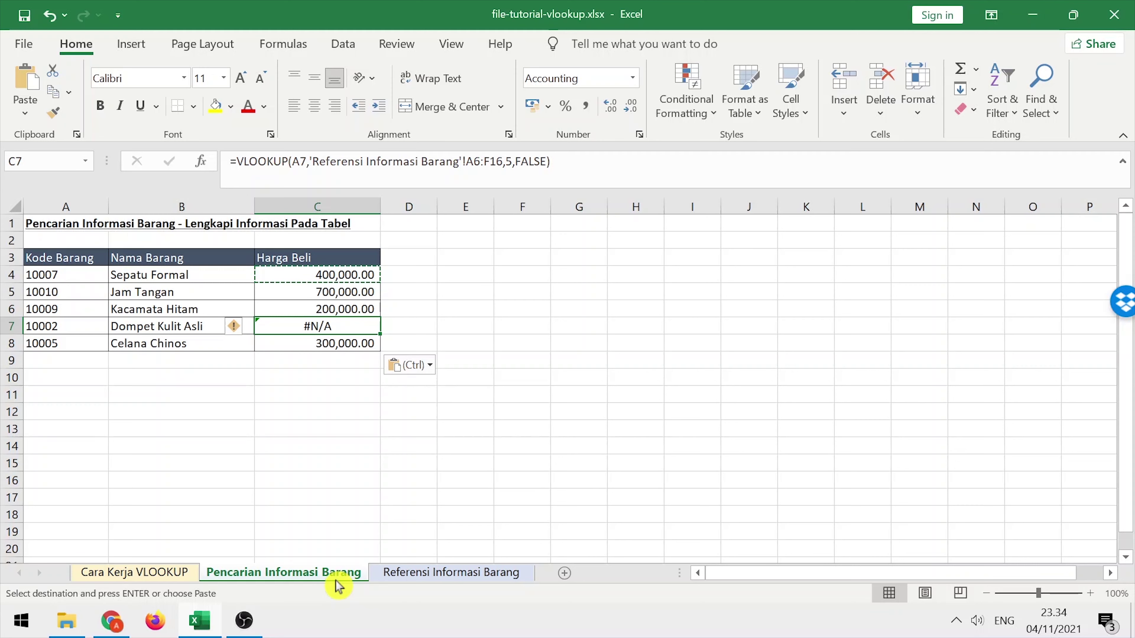
Make the table range in the C4 Harga Beli formula absolute as $A$3:$F$13.
{"action": "key", "text": "Up"}
{"action": "key", "text": "Up"}
{"action": "key", "text": "Up"}
{"action": "key", "text": "F2"}
{"action": "key", "text": "Left"}
{"action": "key", "text": "Left"}
{"action": "key", "text": "Left"}
{"action": "key", "text": "Left"}
{"action": "key", "text": "Left"}
{"action": "key", "text": "Left"}
{"action": "key", "text": "Left"}
{"action": "key", "text": "Left"}
{"action": "key", "text": "Left"}
{"action": "key", "text": "Left"}
{"action": "key", "text": "F4"}
{"action": "key", "text": "Left"}
{"action": "key", "text": "Left"}
{"action": "key", "text": "Left"}
{"action": "key", "text": "Left"}
{"action": "key", "text": "Left"}
{"action": "key", "text": "Left"}
{"action": "key", "text": "F4"}
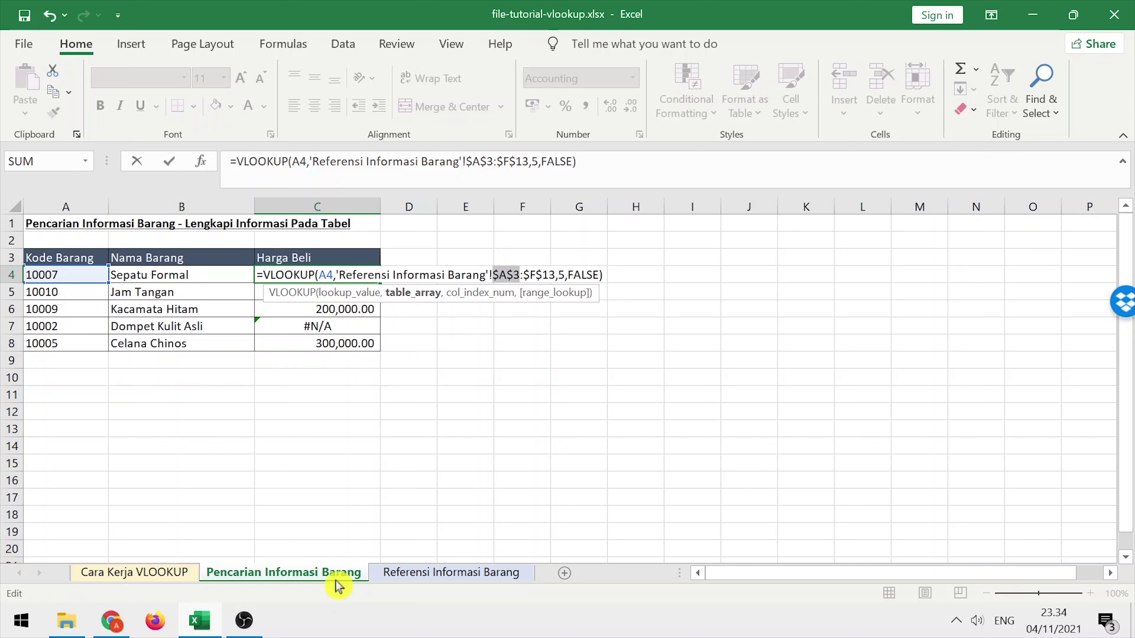
{"action": "key", "text": "Return"}
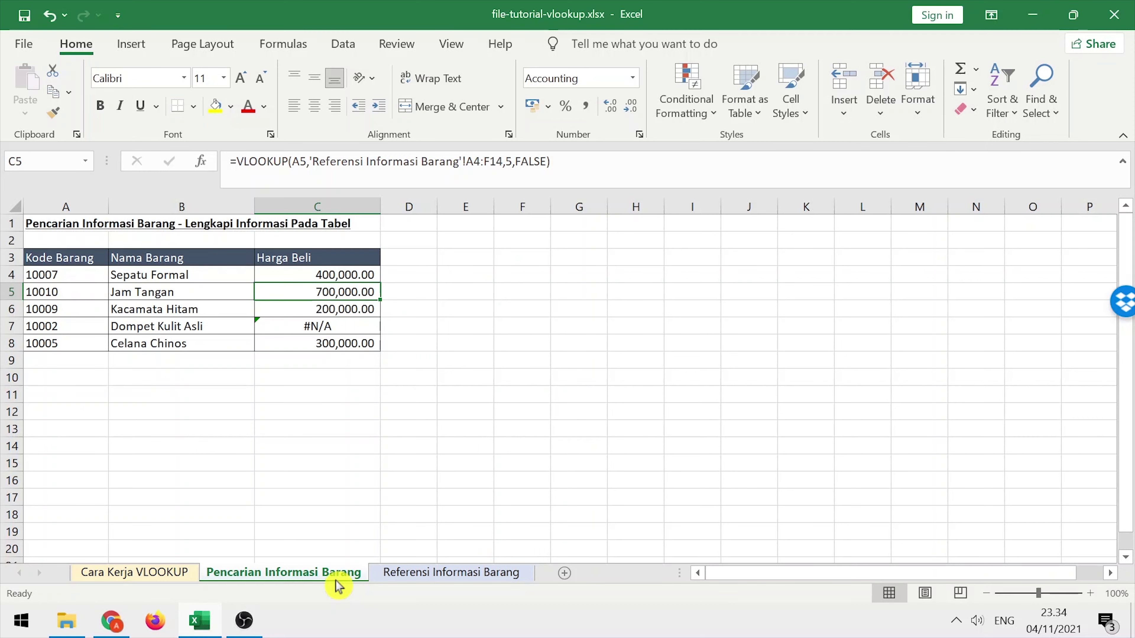
Copy the absolute-range Harga Beli formula from C4 down through C8, and check the prices on the Referensi Informasi Barang sheet.
{"action": "key", "text": "Up"}
{"action": "key", "text": "ctrl+c"}
{"action": "key", "text": "shift+Down"}
{"action": "key", "text": "shift+Down"}
{"action": "key", "text": "shift+Down"}
{"action": "key", "text": "shift+Down"}
{"action": "key", "text": "ctrl+v"}
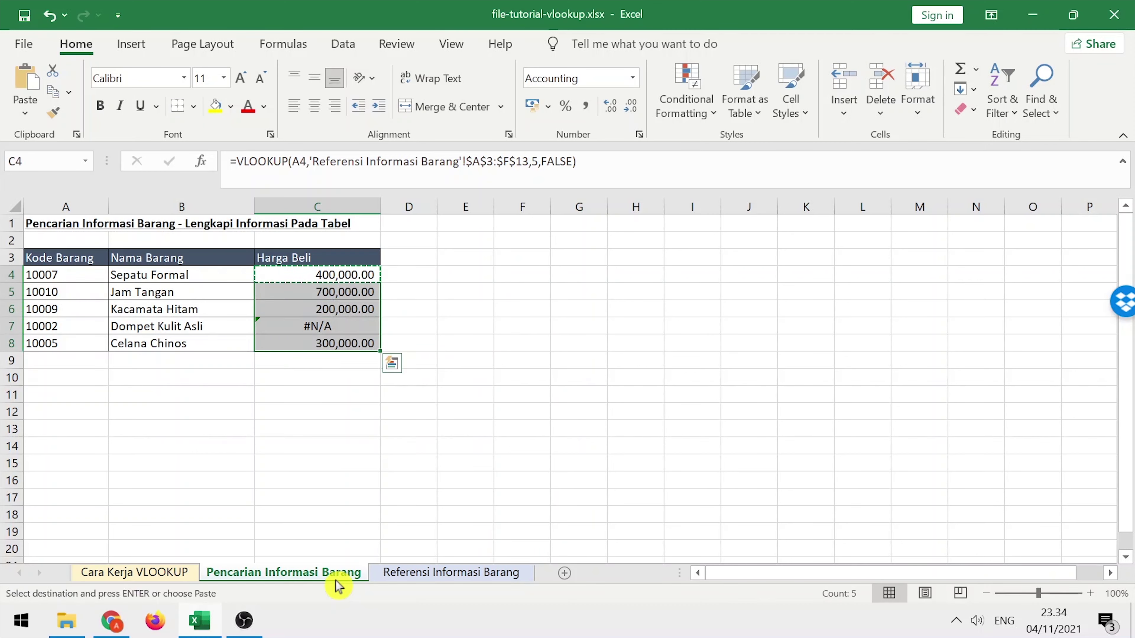
{"action": "key", "text": "ctrl+v"}
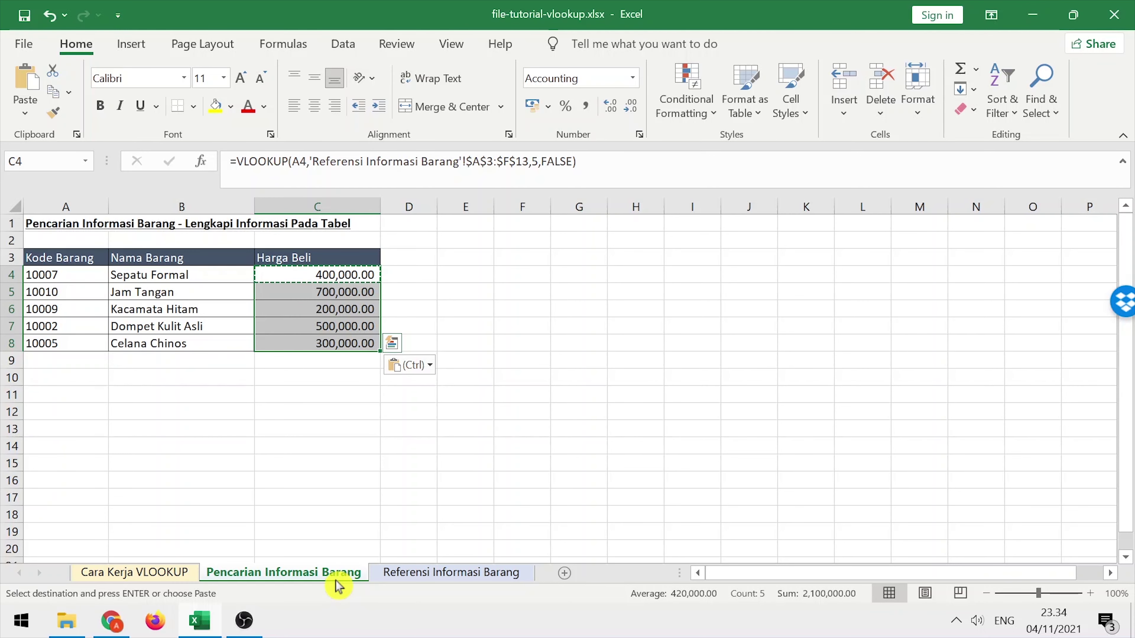
{"action": "left_click", "coordinate": [385, 577]}
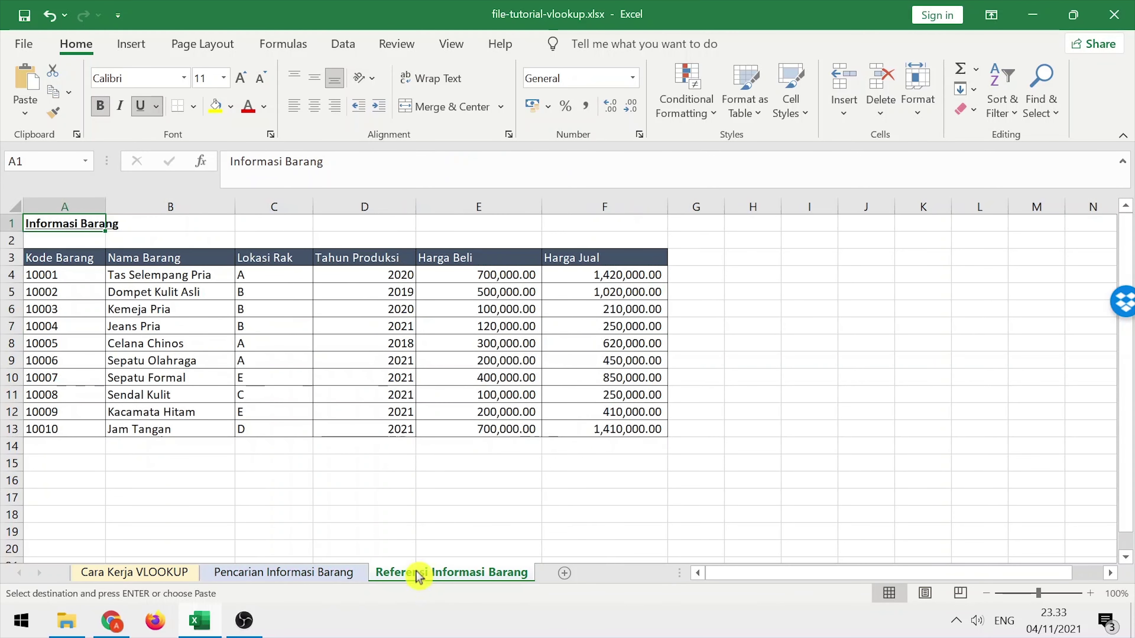